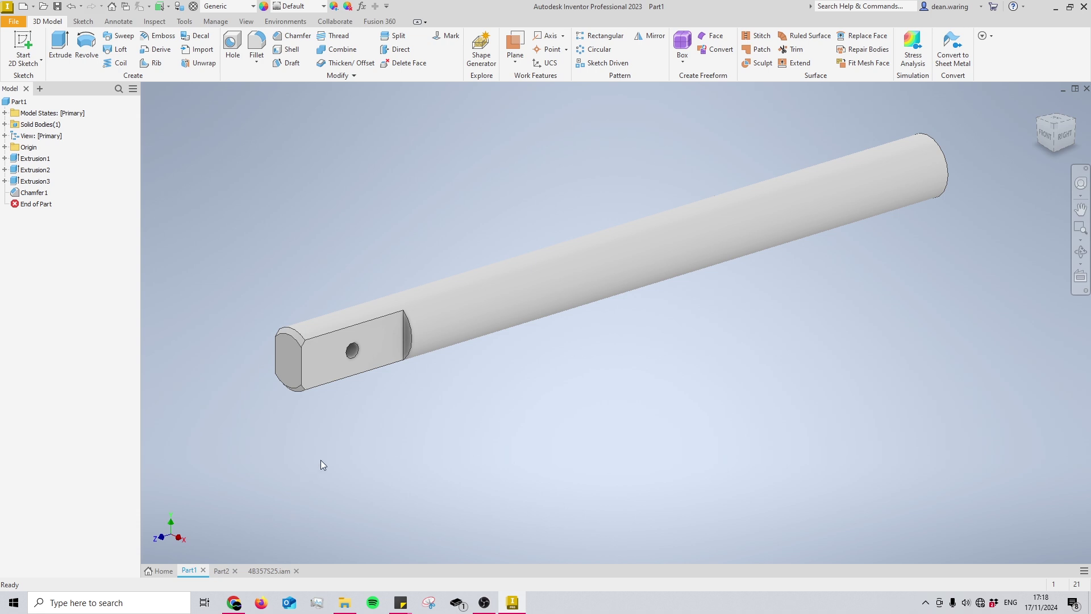
Step: Expand the part's Origin folder and make the XY Plane visible on the shaft
{"action": "middle_click_drag", "start_coordinate": [473, 375], "coordinate": [560, 353]}
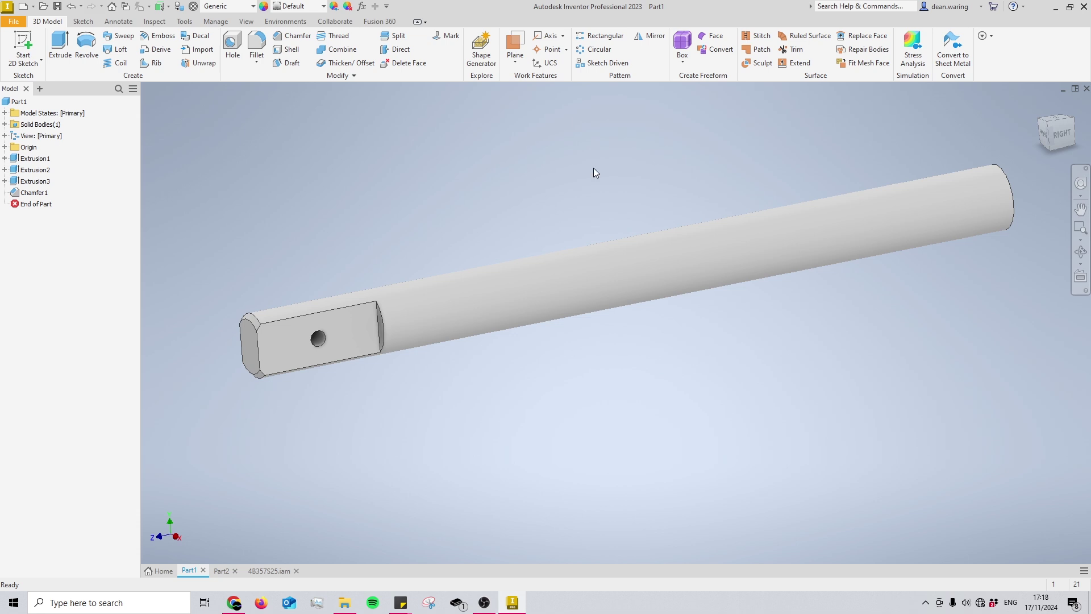
{"action": "left_click", "coordinate": [4, 146]}
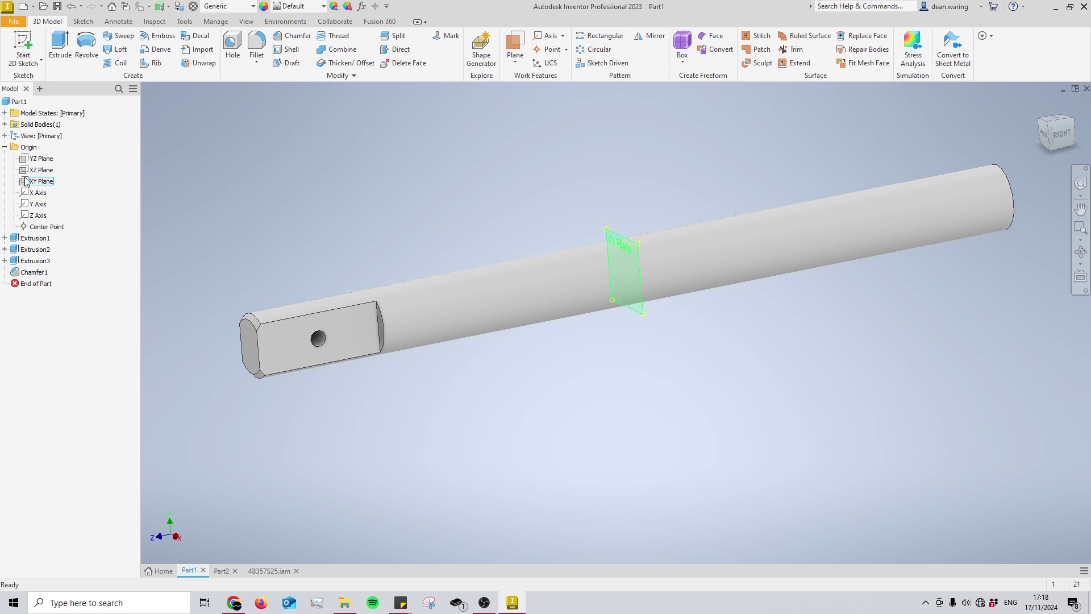
{"action": "left_click", "coordinate": [25, 181]}
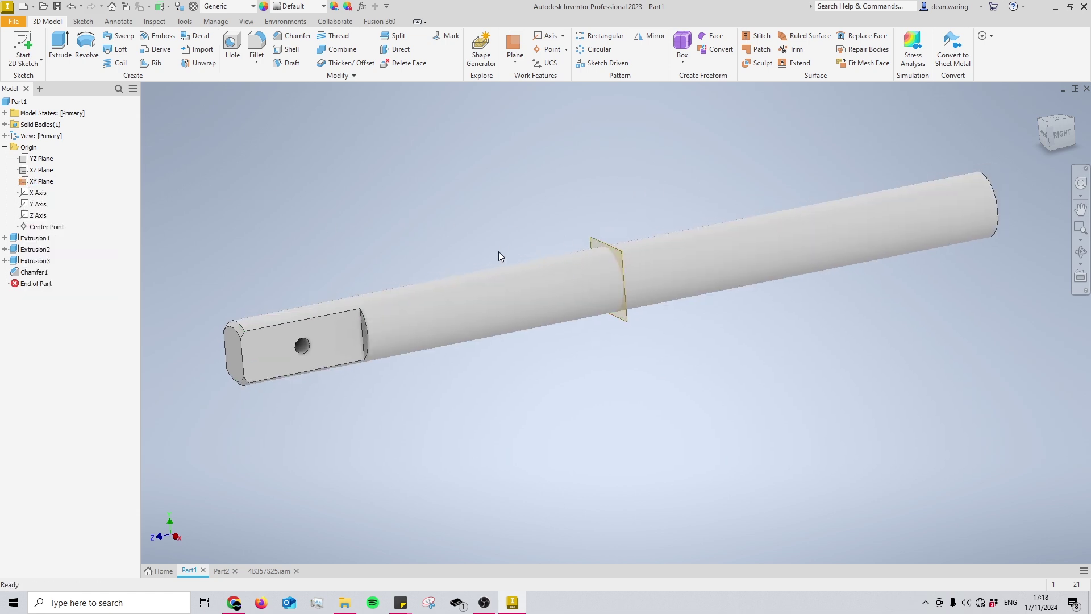
Step: Hide the XY Plane again and look over the work plane options without choosing one
{"action": "left_click", "coordinate": [24, 181]}
{"action": "right_click", "coordinate": [21, 184]}
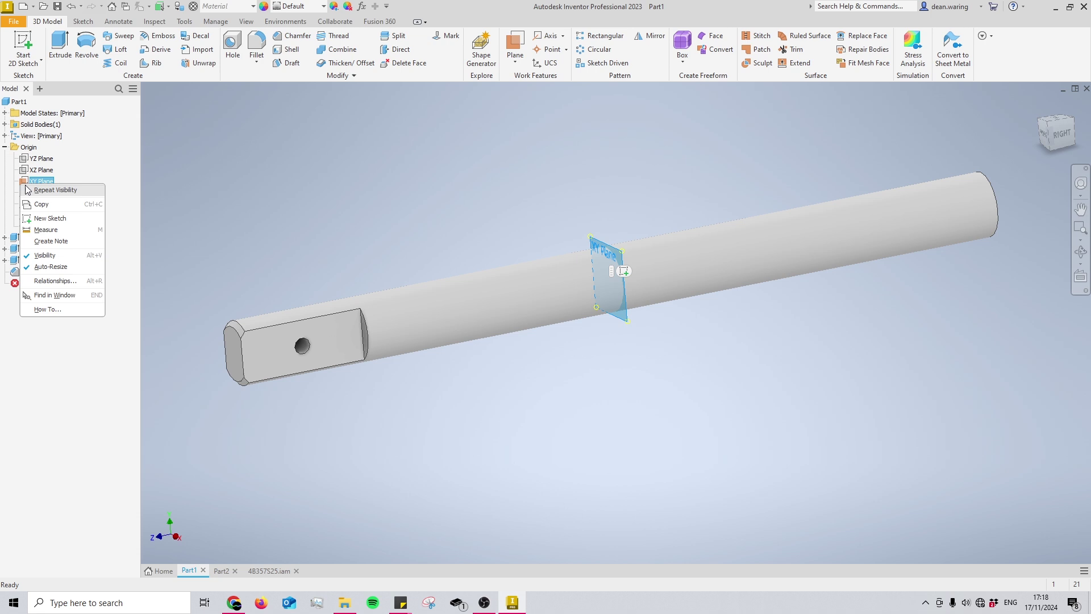
{"action": "left_click", "coordinate": [41, 190]}
{"action": "left_click", "coordinate": [522, 61]}
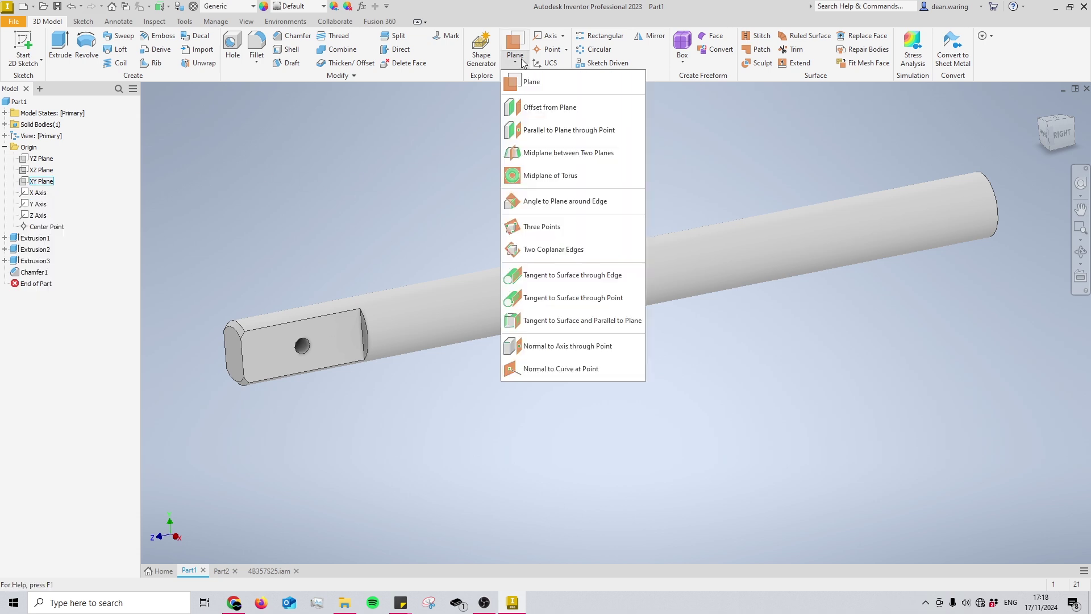
{"action": "left_click", "coordinate": [417, 163]}
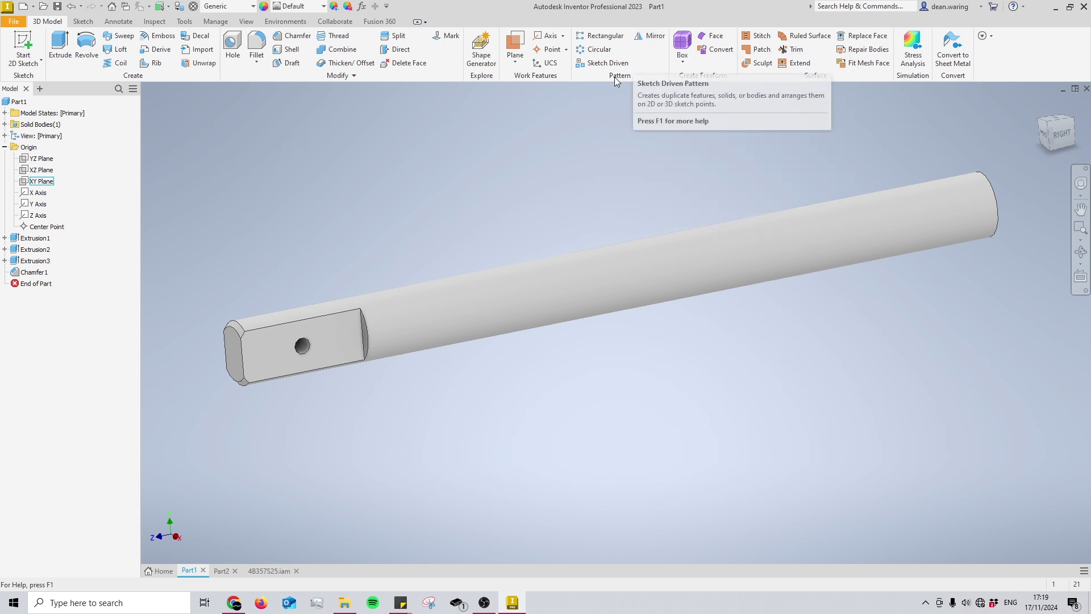
{"action": "left_click", "coordinate": [648, 37]}
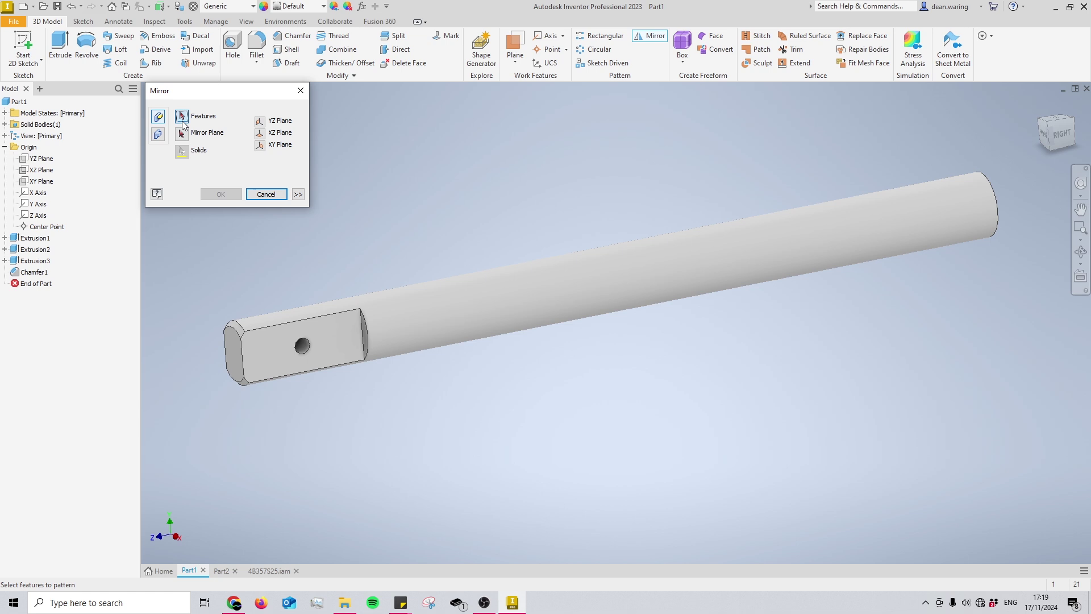
{"action": "left_click", "coordinate": [340, 327]}
{"action": "left_click", "coordinate": [302, 347]}
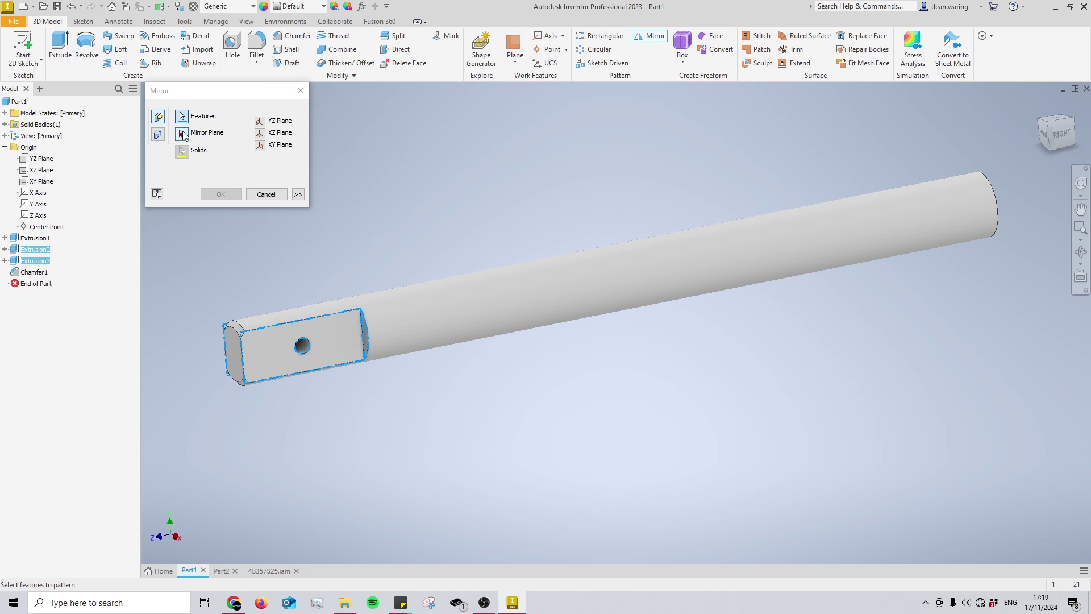
{"action": "left_click", "coordinate": [182, 135]}
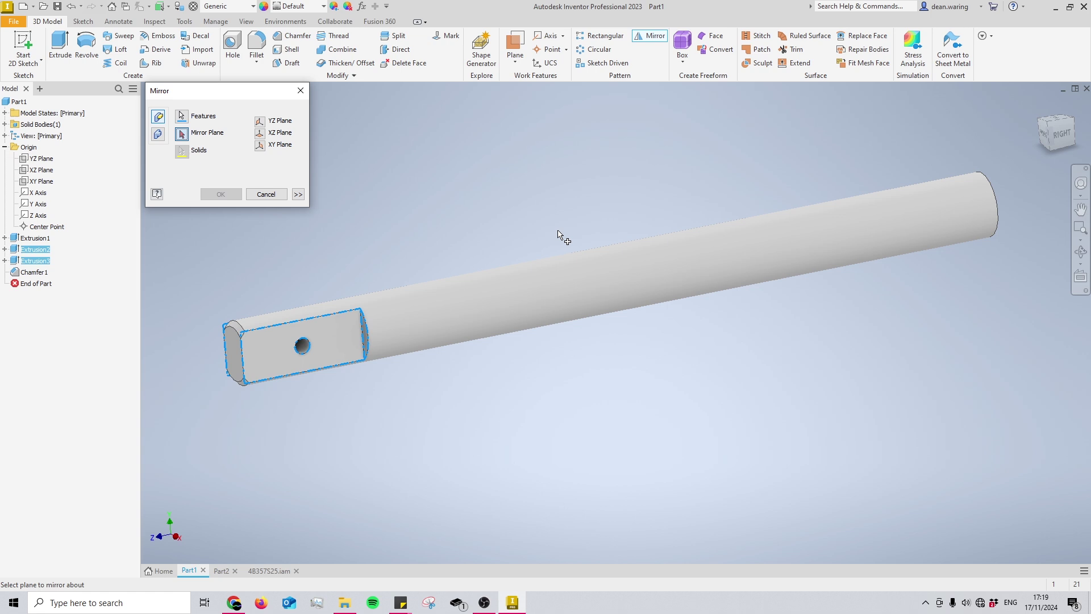
{"action": "key", "text": "Escape"}
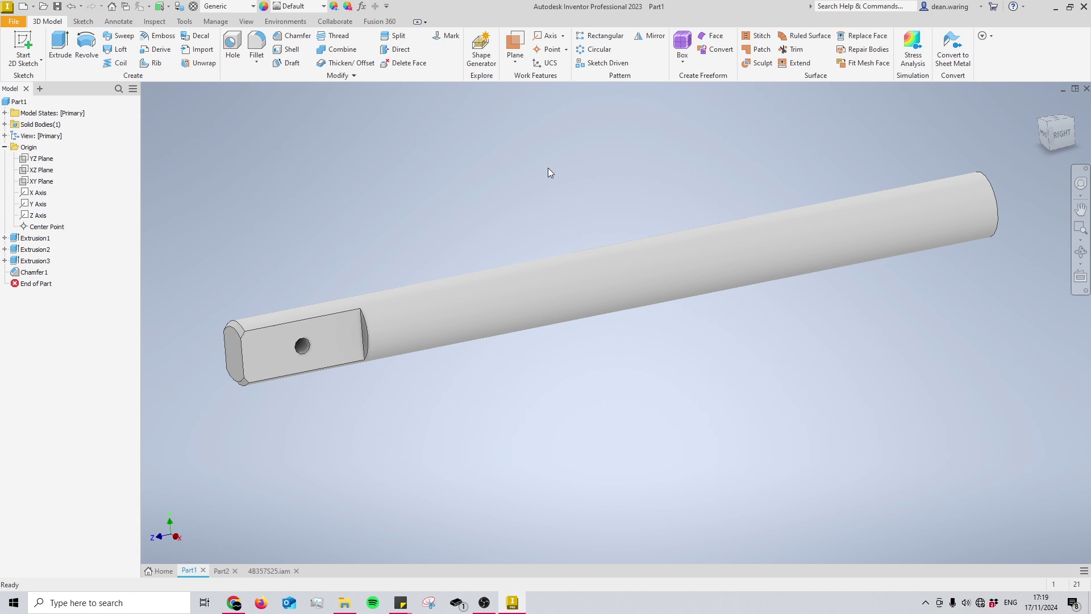
Step: Create Work Plane1 midway between the shaft's flattened end face and its round end face
{"action": "left_click", "coordinate": [514, 58]}
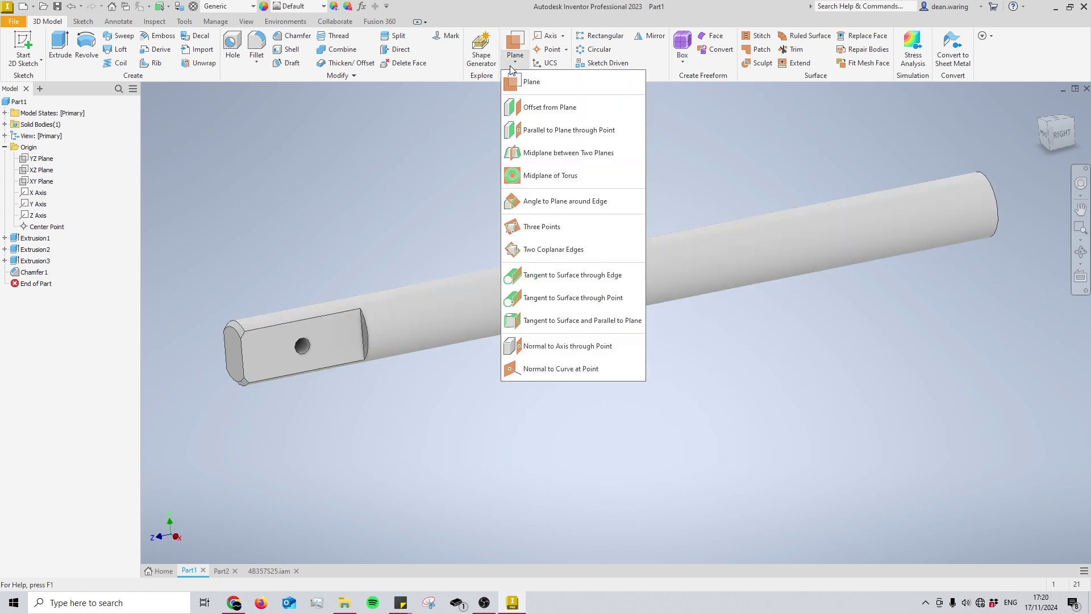
{"action": "left_click", "coordinate": [560, 152]}
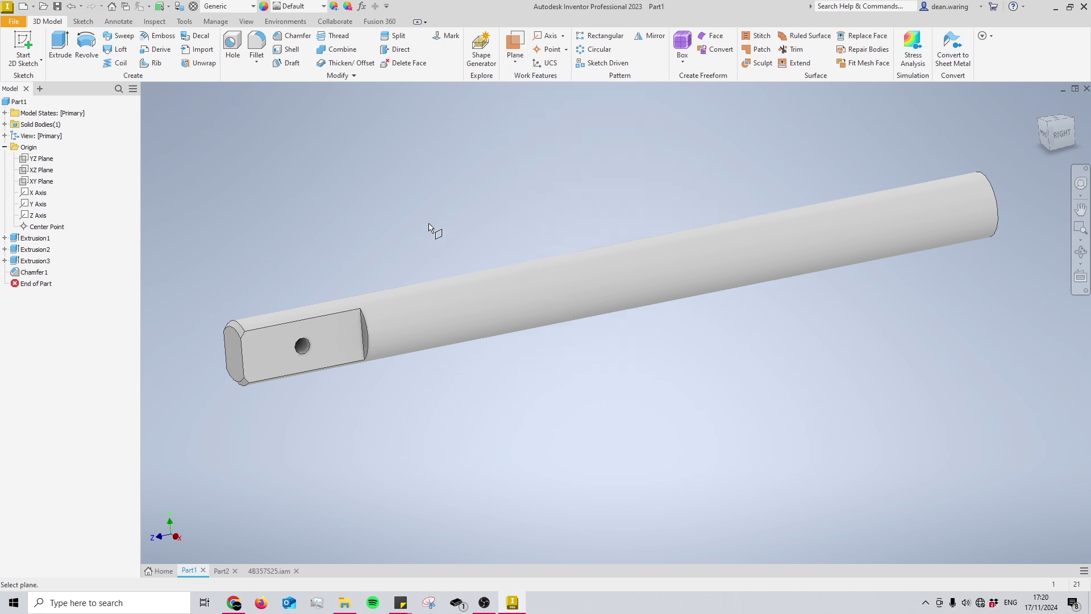
{"action": "middle_click_drag", "start_coordinate": [429, 224], "coordinate": [550, 189]}
{"action": "left_click", "coordinate": [353, 324]}
{"action": "key", "text": "F4"}
{"action": "left_click_drag", "start_coordinate": [570, 330], "coordinate": [480, 358]}
{"action": "left_click", "coordinate": [637, 338]}
{"action": "key", "text": "F4"}
{"action": "left_click_drag", "start_coordinate": [556, 334], "coordinate": [631, 340]}
{"action": "middle_click_drag", "start_coordinate": [633, 342], "coordinate": [602, 300]}
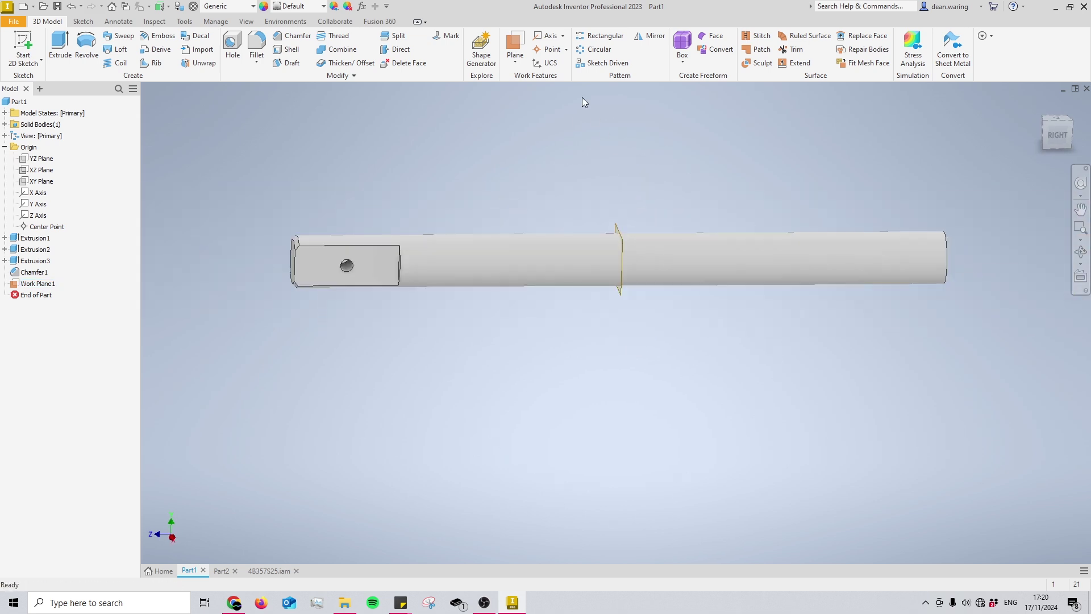
Step: Select the flattened end, cross hole and end chamfer as the features to mirror
{"action": "left_click", "coordinate": [650, 39]}
{"action": "left_click_drag", "start_coordinate": [572, 322], "coordinate": [601, 325]}
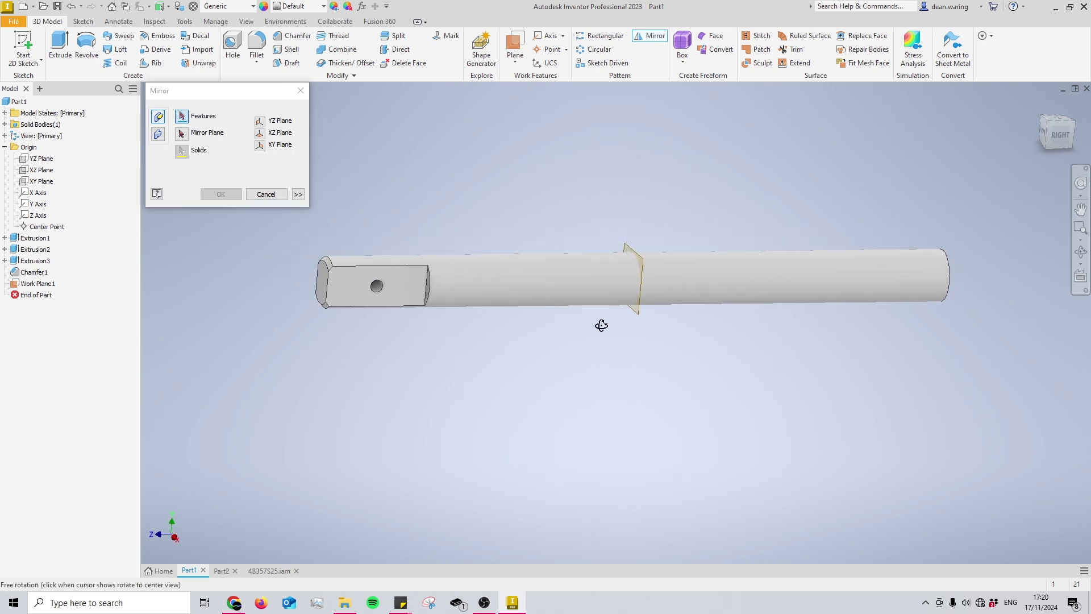
{"action": "key", "text": "Escape"}
{"action": "scroll", "coordinate": [327, 315], "scroll_direction": "down", "scroll_amount": 5}
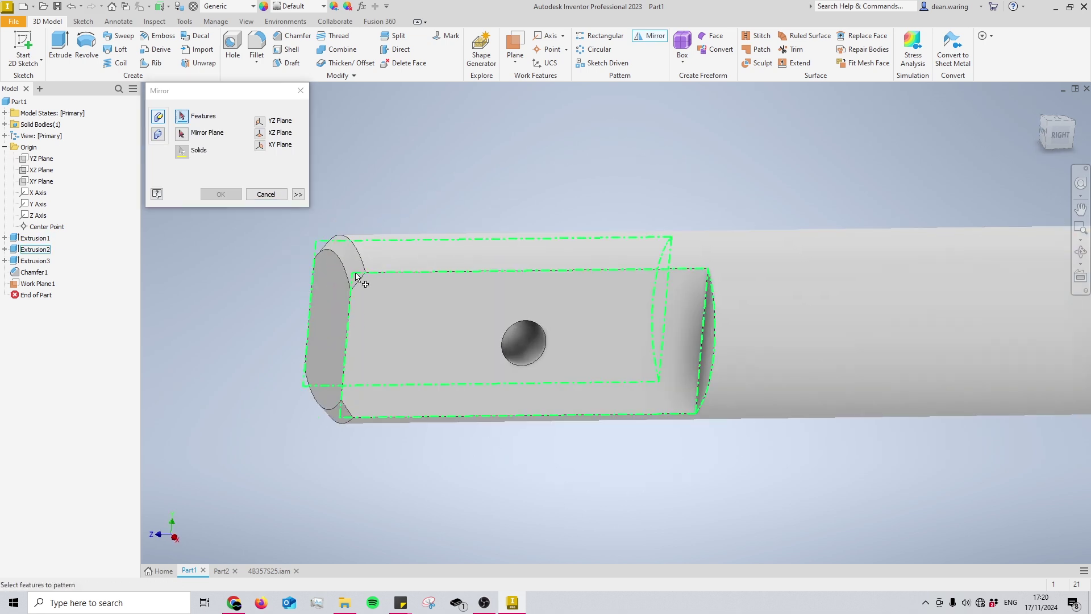
{"action": "left_click", "coordinate": [358, 278]}
{"action": "left_click", "coordinate": [542, 358]}
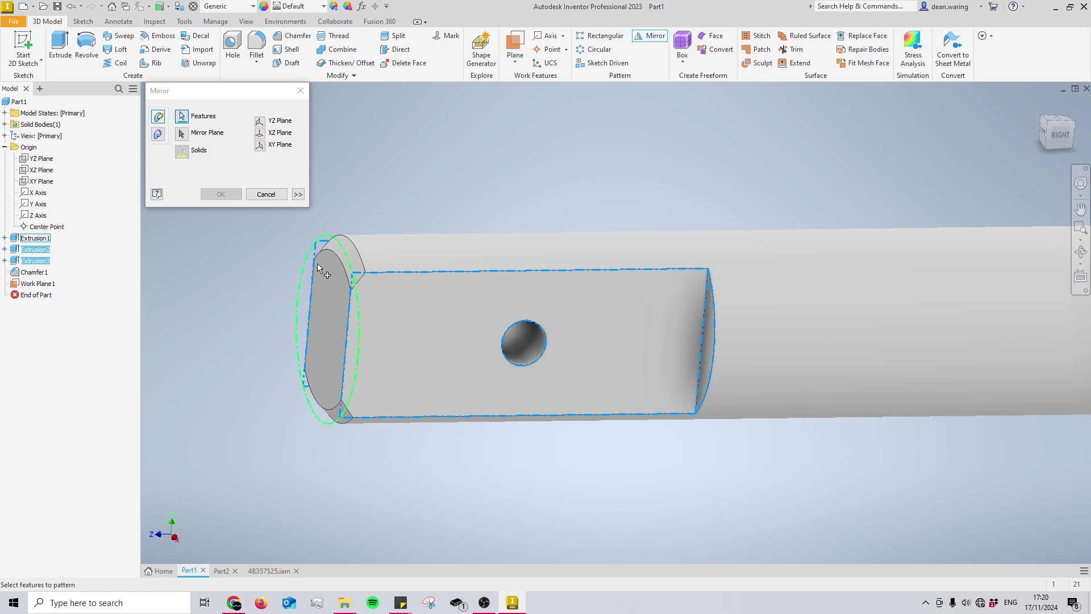
{"action": "left_click", "coordinate": [340, 250]}
{"action": "scroll", "coordinate": [340, 250], "scroll_direction": "up", "scroll_amount": 5}
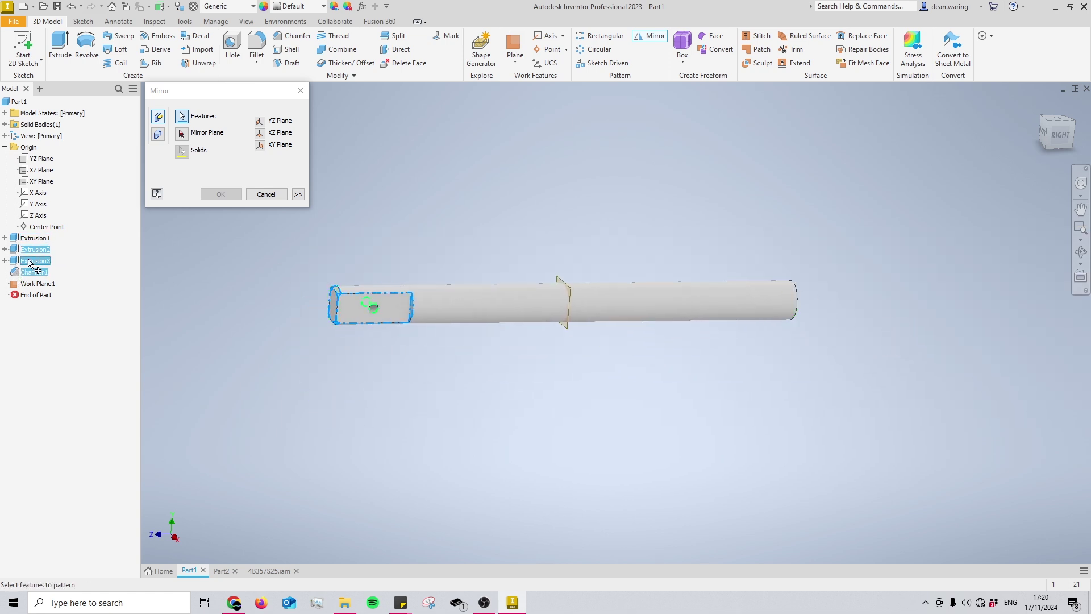
{"action": "right_click", "coordinate": [513, 180]}
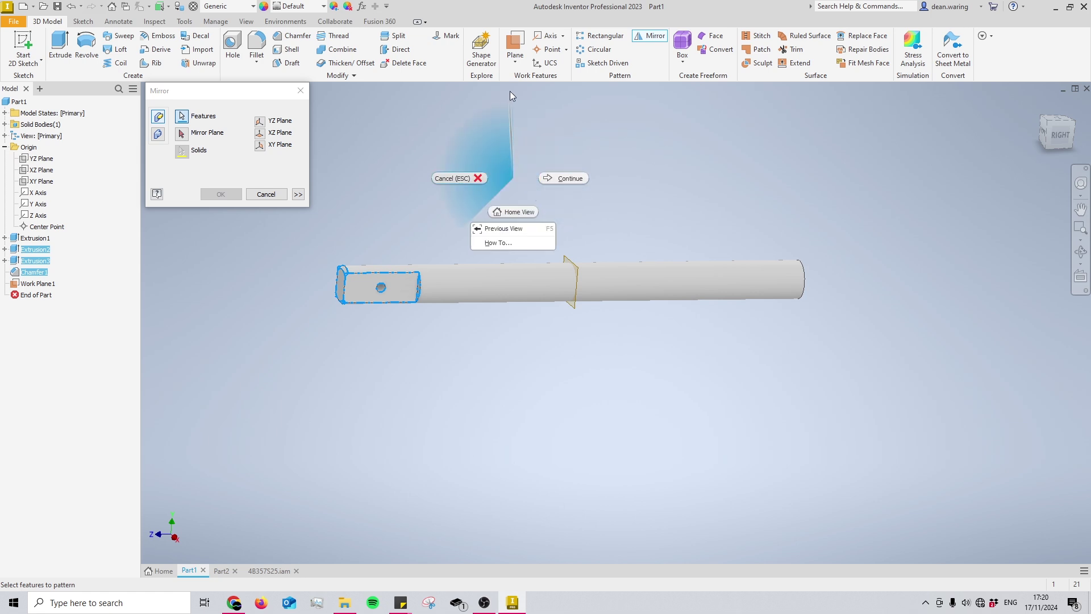
{"action": "left_click", "coordinate": [530, 86]}
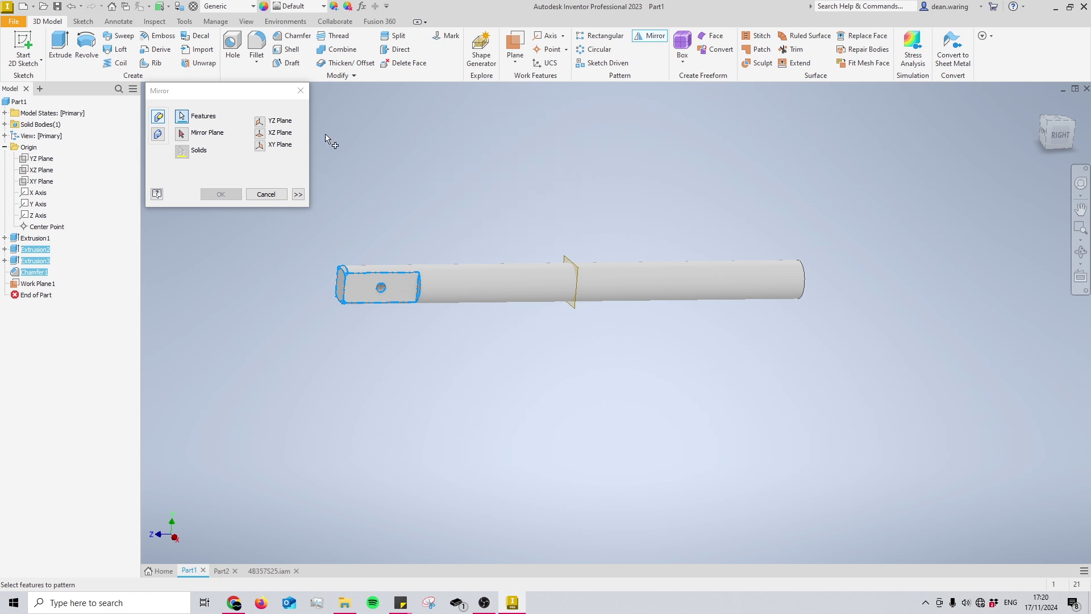
Step: Mirror them about Work Plane1 and dismiss the warning that appears
{"action": "left_click", "coordinate": [182, 137]}
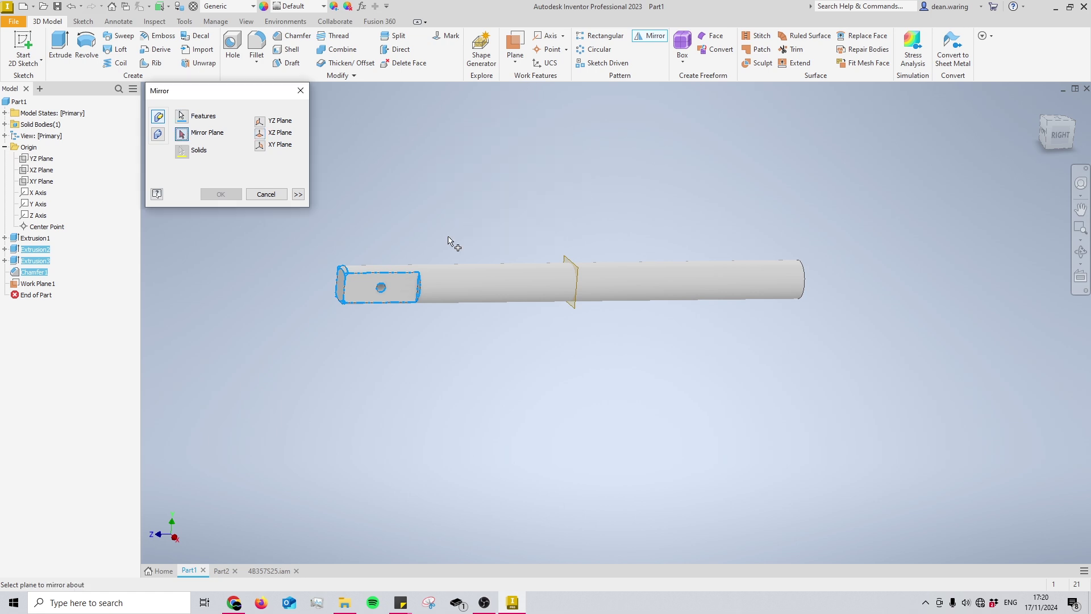
{"action": "left_click", "coordinate": [577, 272]}
{"action": "right_click", "coordinate": [596, 229]}
{"action": "left_click", "coordinate": [655, 217]}
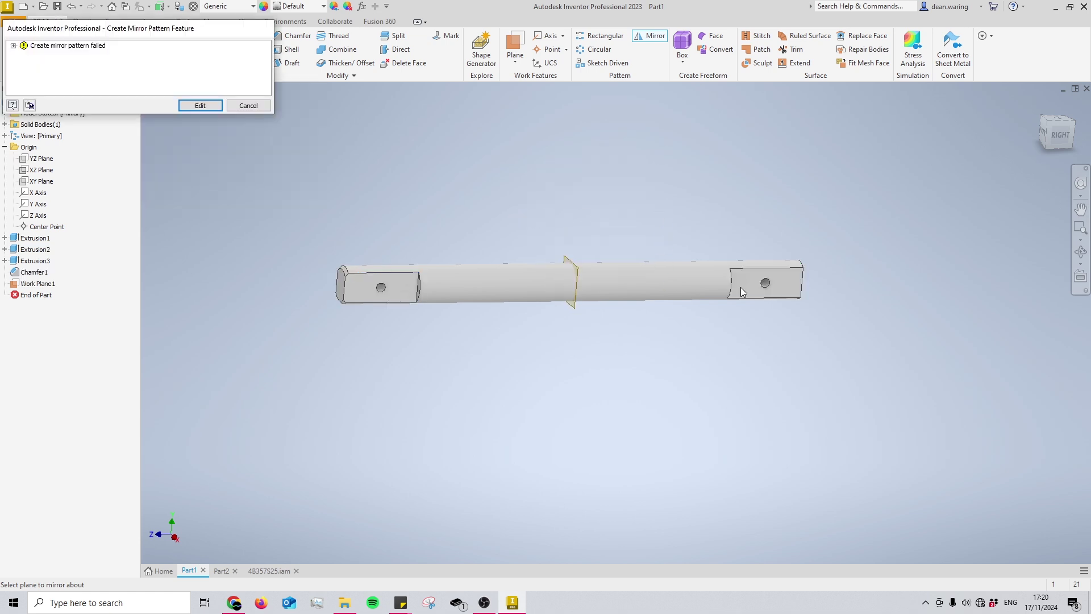
{"action": "left_click", "coordinate": [266, 105]}
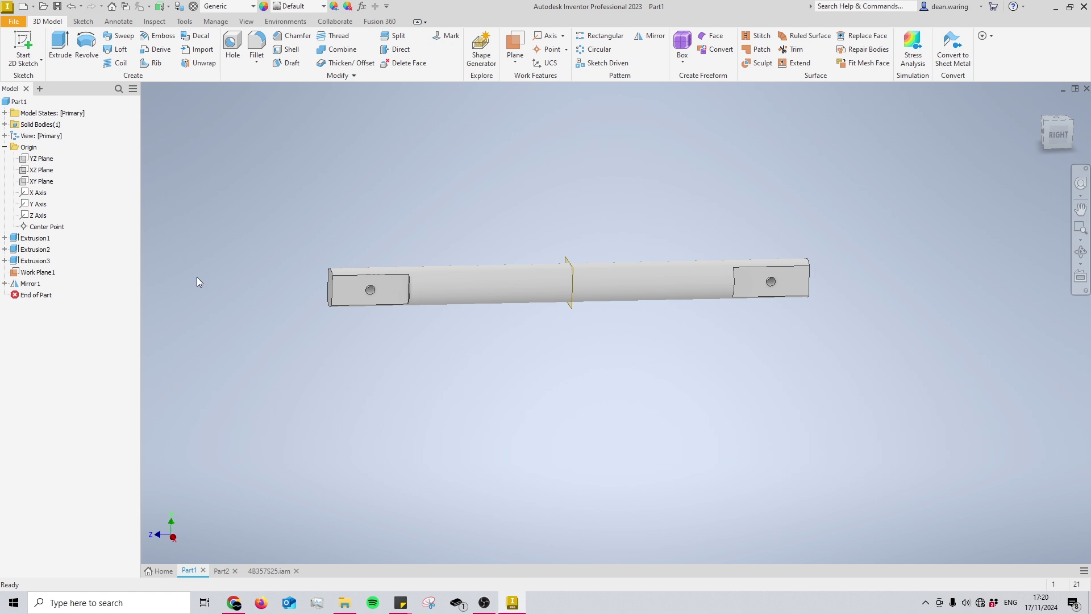
{"action": "middle_click_drag", "start_coordinate": [370, 293], "coordinate": [843, 316], "text": "shift"}
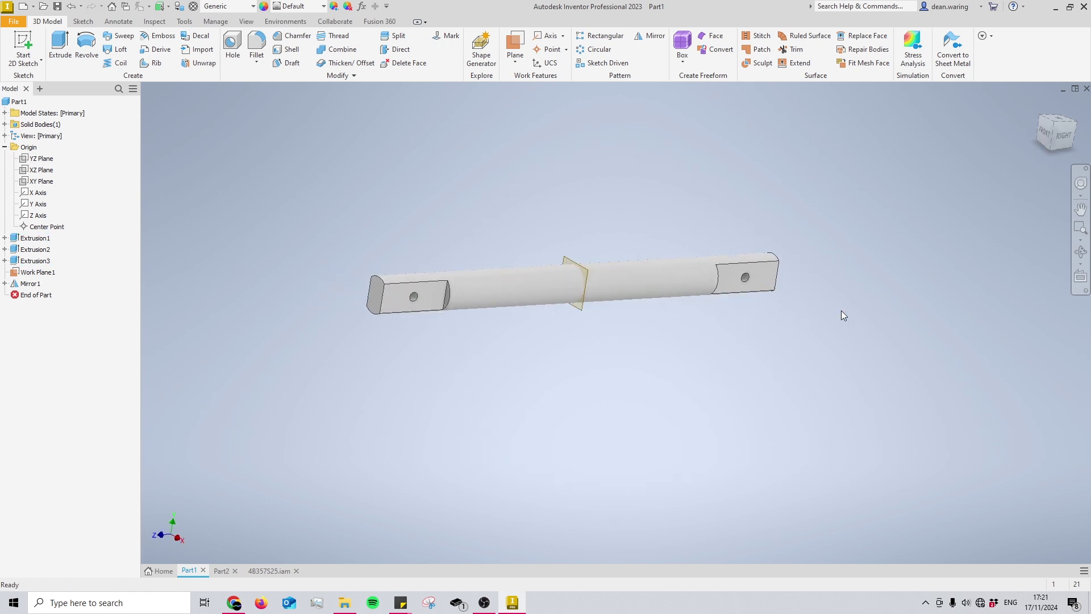
{"action": "middle_click_drag", "start_coordinate": [764, 345], "coordinate": [748, 363]}
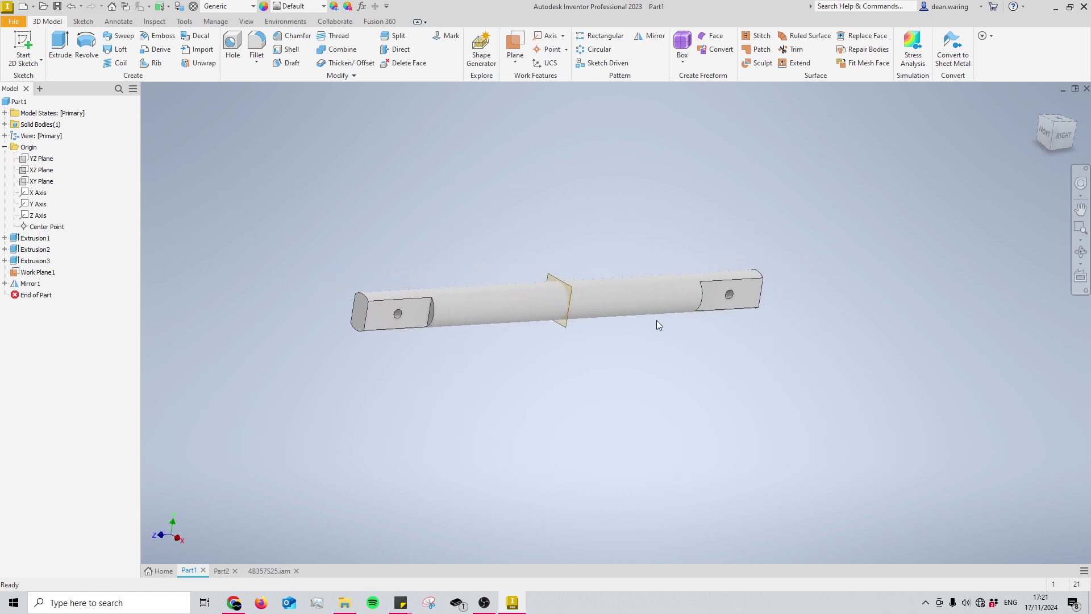
{"action": "middle_click_drag", "start_coordinate": [657, 319], "coordinate": [687, 314]}
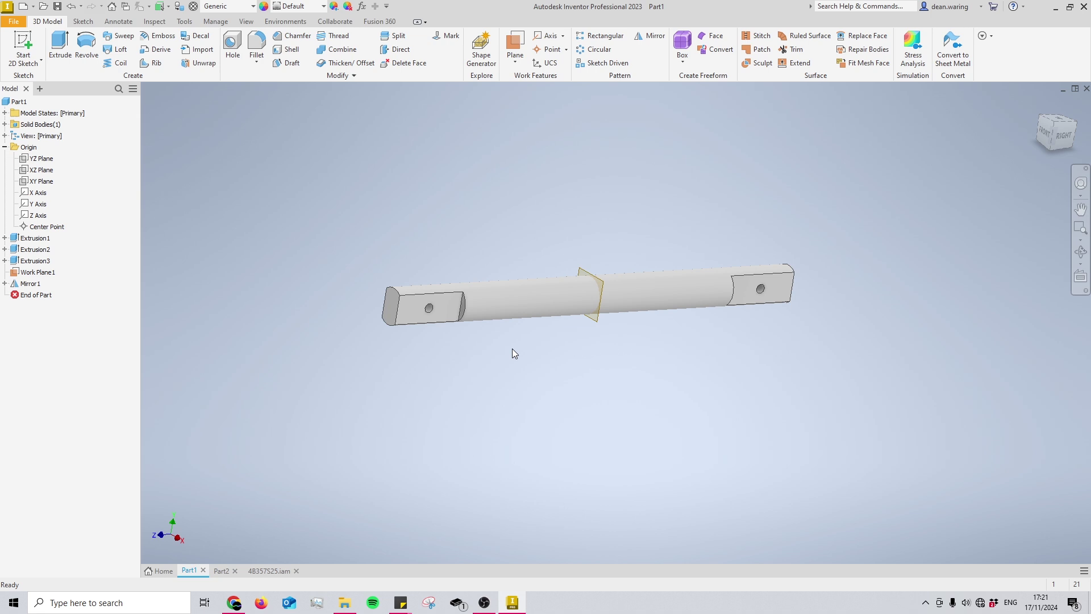
Step: Switch to Part2 and set a straight-on FRONT view of its sketch
{"action": "left_click", "coordinate": [221, 570]}
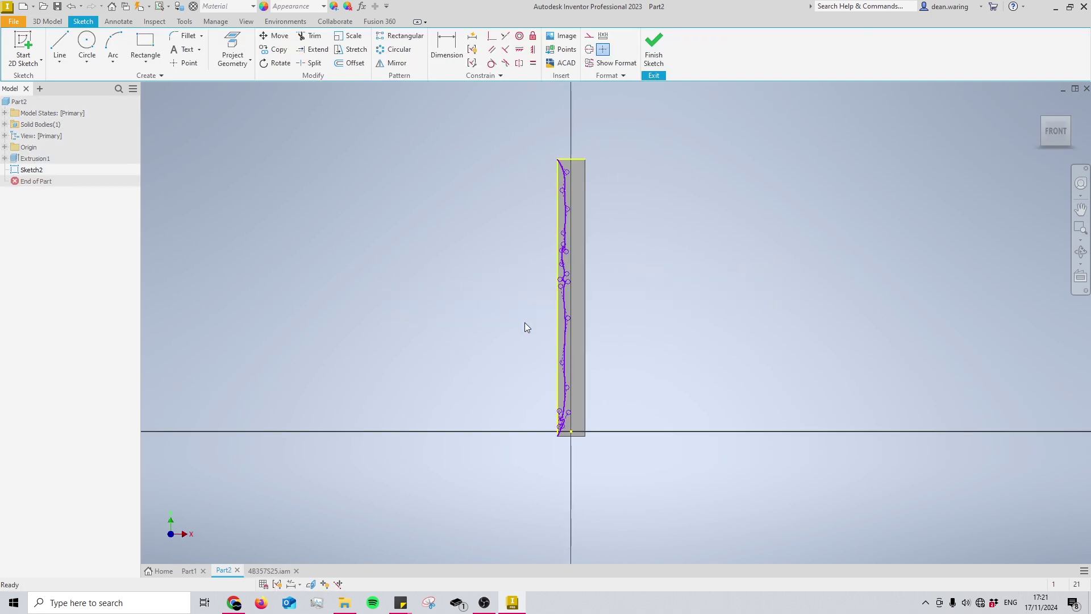
{"action": "middle_click_drag", "start_coordinate": [560, 322], "coordinate": [594, 335]}
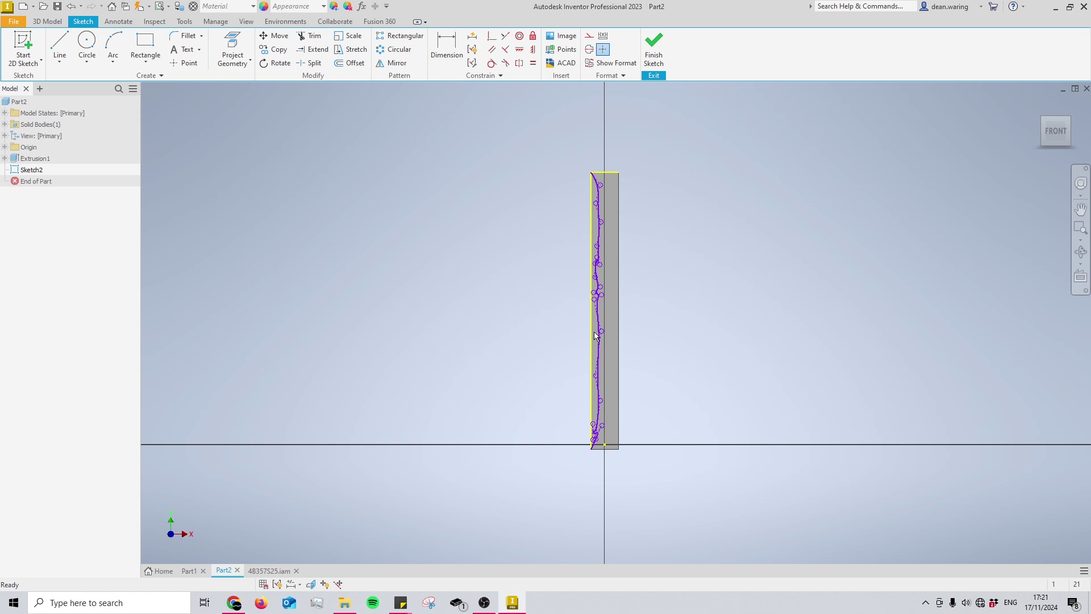
{"action": "scroll", "coordinate": [602, 206], "scroll_direction": "up", "scroll_amount": 6}
{"action": "middle_click_drag", "start_coordinate": [602, 206], "coordinate": [600, 283]}
{"action": "mouse_move", "coordinate": [600, 283]}
{"action": "middle_mouse_down", "text": "shift"}
{"action": "mouse_move", "coordinate": [653, 284]}
{"action": "mouse_move", "coordinate": [628, 279]}
{"action": "middle_mouse_up", "text": "shift"}
{"action": "left_click", "coordinate": [1062, 134]}
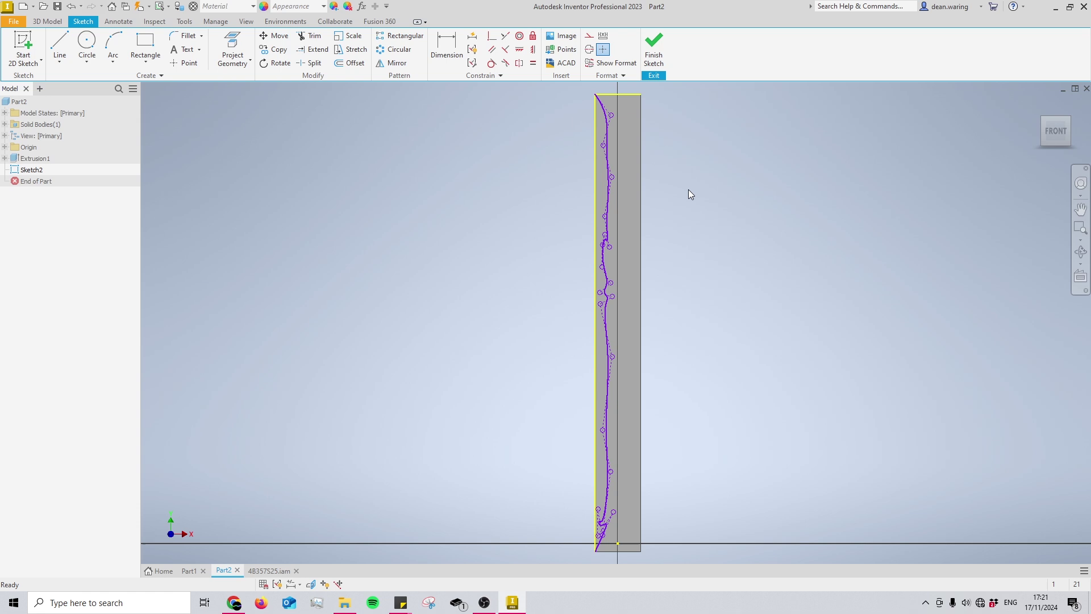
Step: Draw a vertical line from the spline's top endpoint to the bar's bottom edge midpoint
{"action": "middle_click_drag", "start_coordinate": [701, 227], "coordinate": [676, 220]}
{"action": "right_click", "coordinate": [676, 215]}
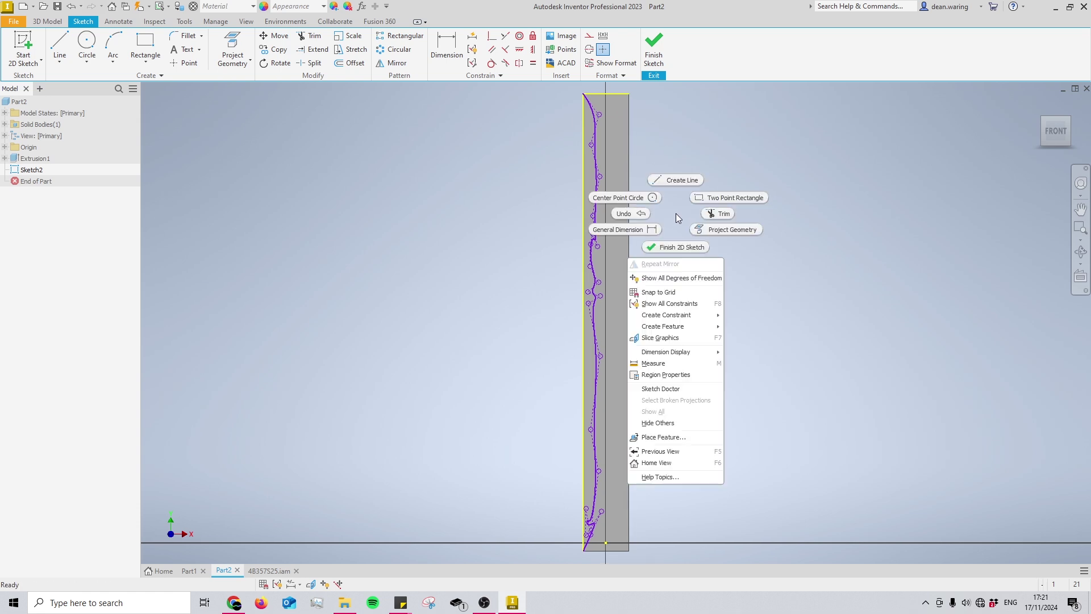
{"action": "left_click", "coordinate": [670, 178]}
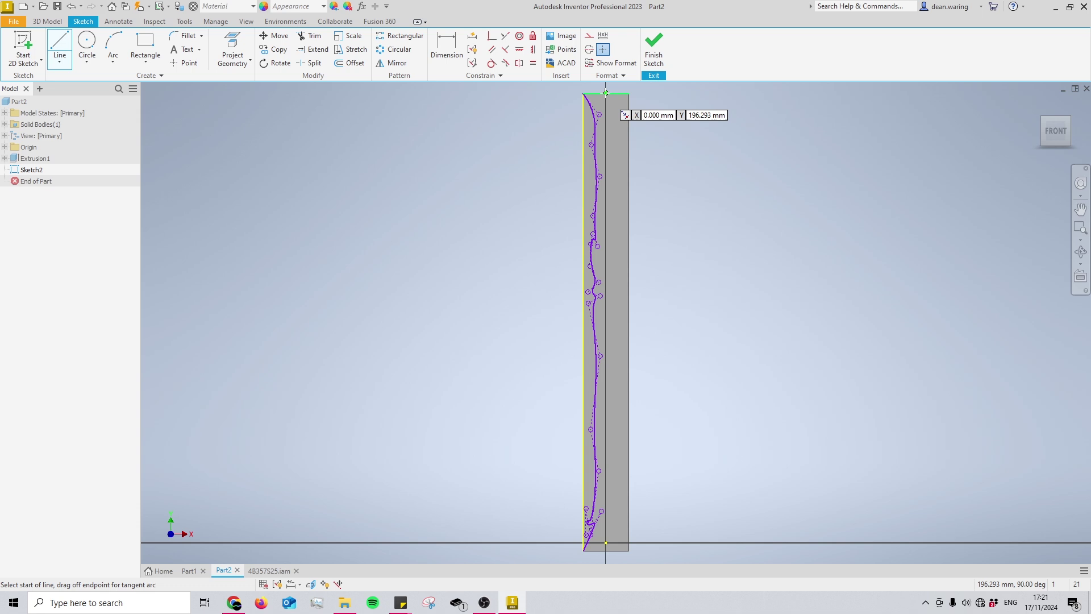
{"action": "left_click", "coordinate": [605, 94]}
{"action": "scroll", "coordinate": [606, 95], "scroll_direction": "down", "scroll_amount": 5}
{"action": "scroll", "coordinate": [610, 262], "scroll_direction": "up", "scroll_amount": 6}
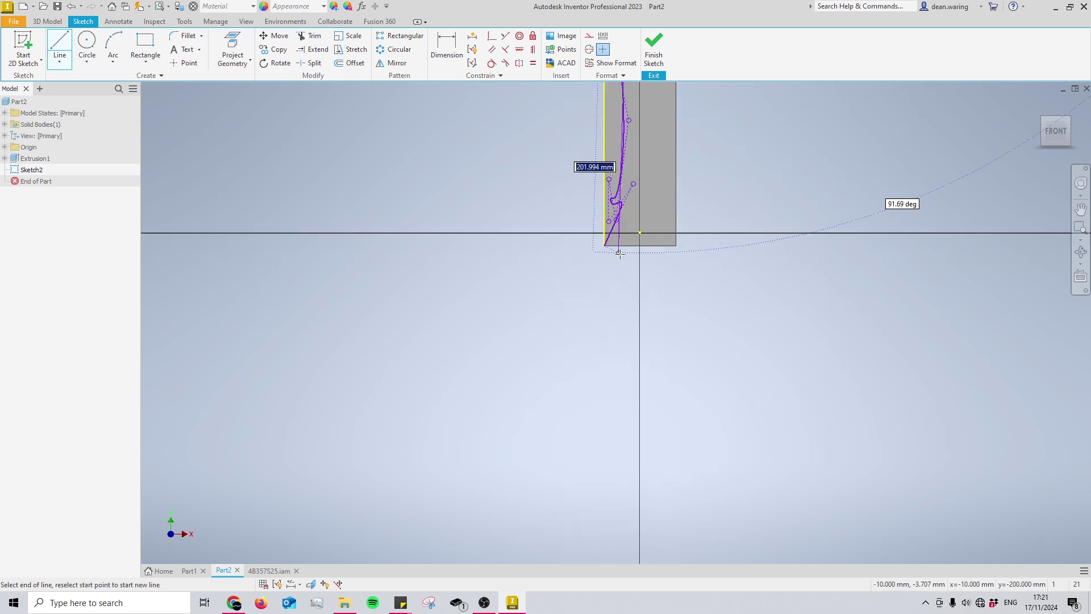
{"action": "left_click", "coordinate": [639, 246]}
{"action": "key", "text": "Escape"}
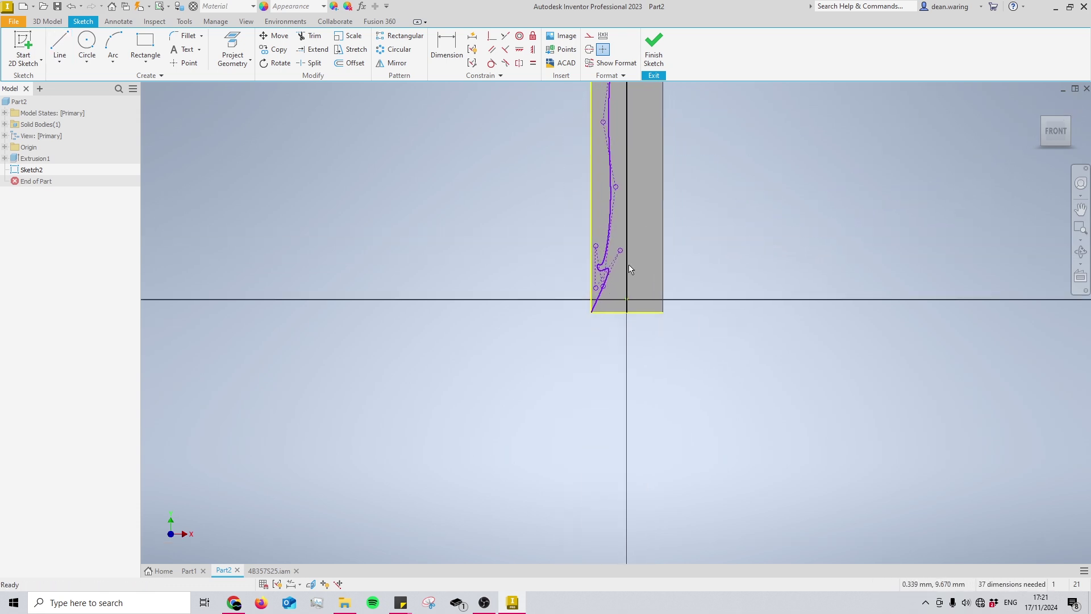
Step: Set the vertical line to Construction so it becomes a dashed centre line
{"action": "middle_click_drag", "start_coordinate": [761, 203], "coordinate": [769, 312]}
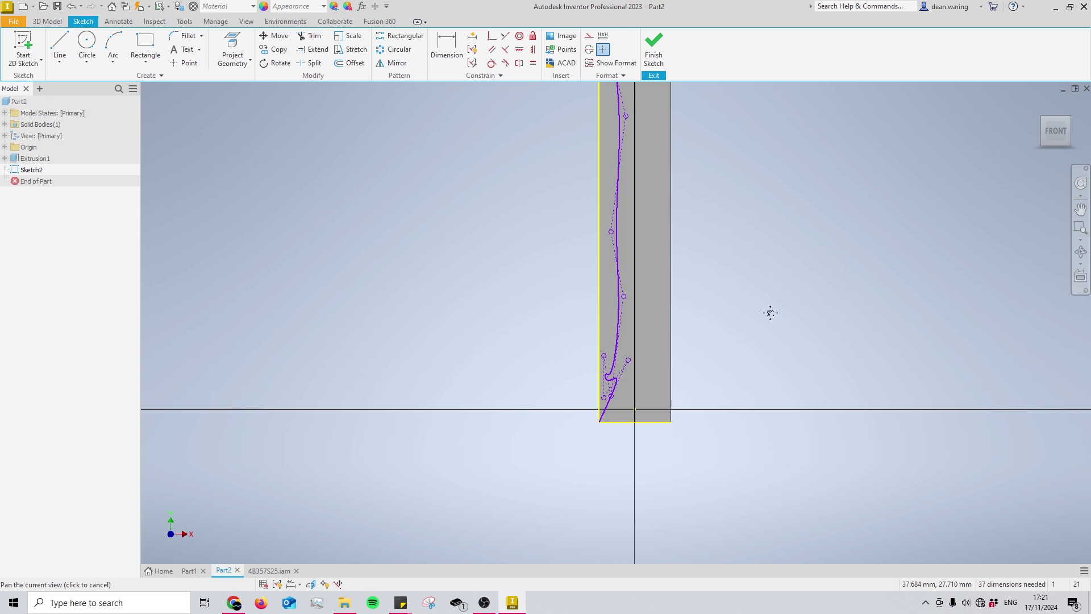
{"action": "left_click", "coordinate": [635, 238]}
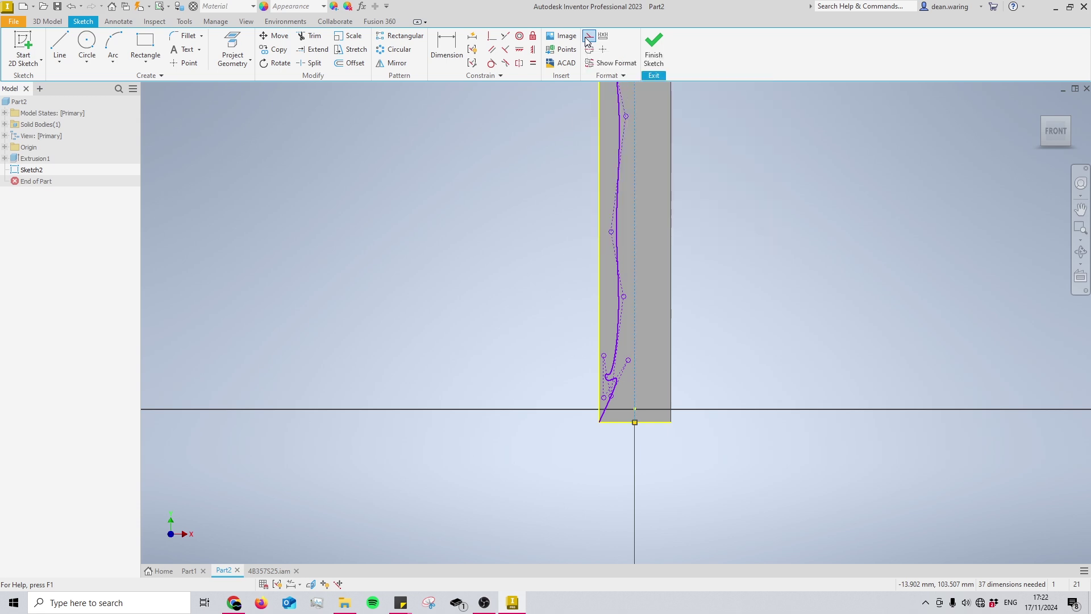
{"action": "middle_click_drag", "start_coordinate": [626, 166], "coordinate": [618, 241]}
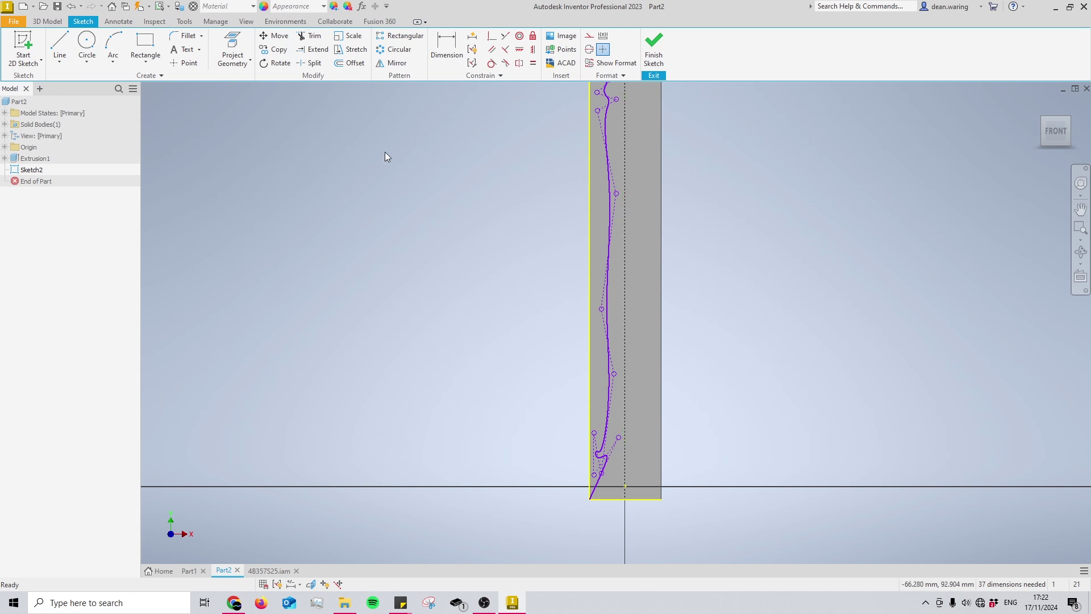
{"action": "left_click", "coordinate": [47, 21]}
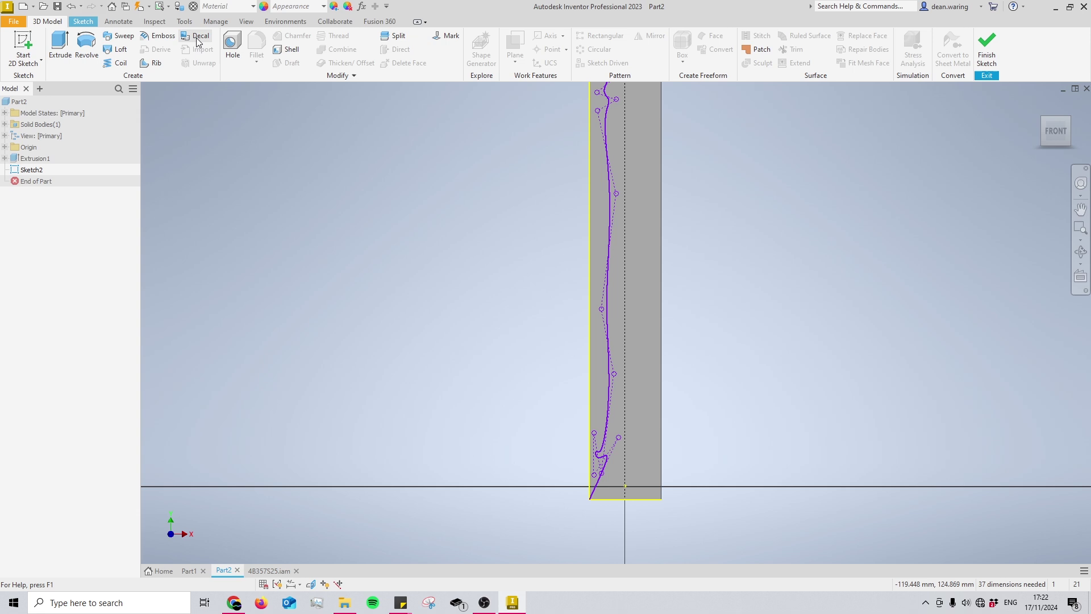
{"action": "left_click", "coordinate": [83, 21]}
{"action": "scroll", "coordinate": [569, 227], "scroll_direction": "down", "scroll_amount": 1}
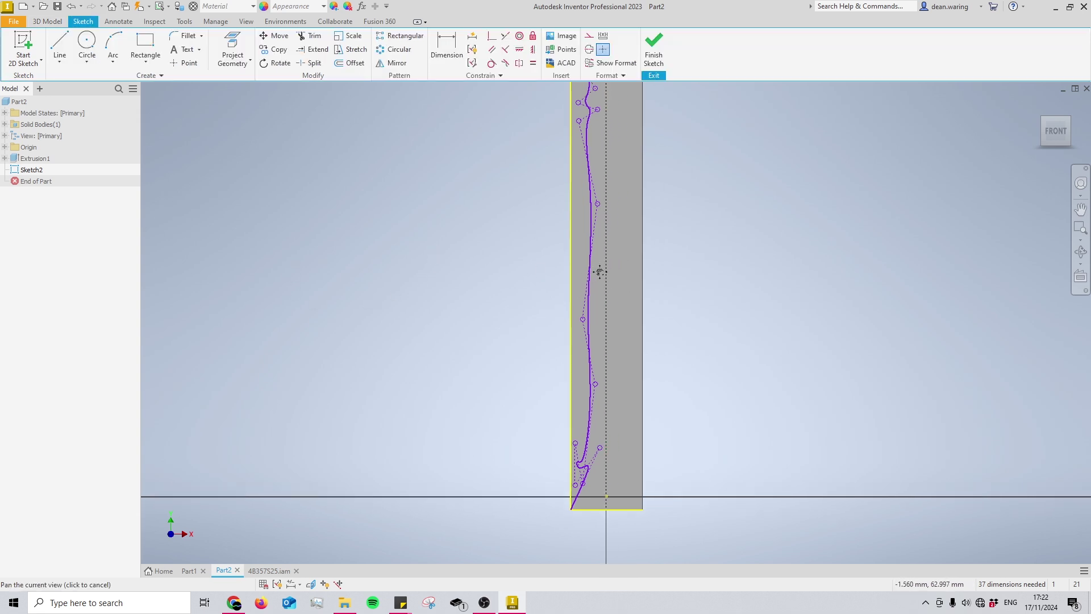
{"action": "scroll", "coordinate": [623, 168], "scroll_direction": "up", "scroll_amount": 3}
{"action": "scroll", "coordinate": [582, 202], "scroll_direction": "down", "scroll_amount": 4}
{"action": "scroll", "coordinate": [582, 202], "scroll_direction": "up", "scroll_amount": 2}
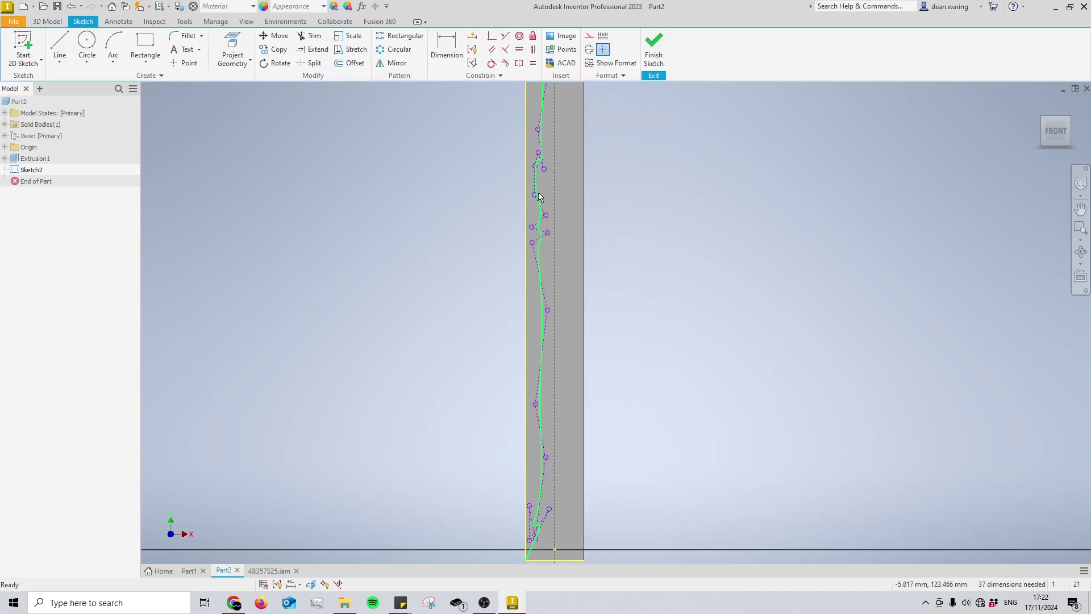
{"action": "scroll", "coordinate": [545, 183], "scroll_direction": "up", "scroll_amount": 1}
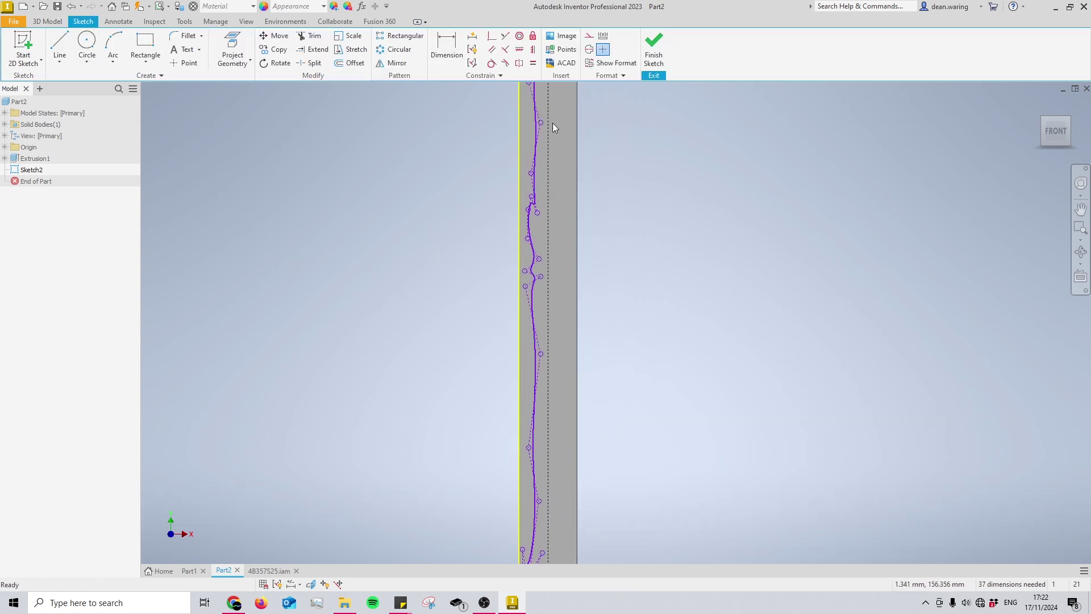
Step: Mirror the wavy spline about the vertical construction line and inspect the symmetrical profile
{"action": "left_click", "coordinate": [392, 62]}
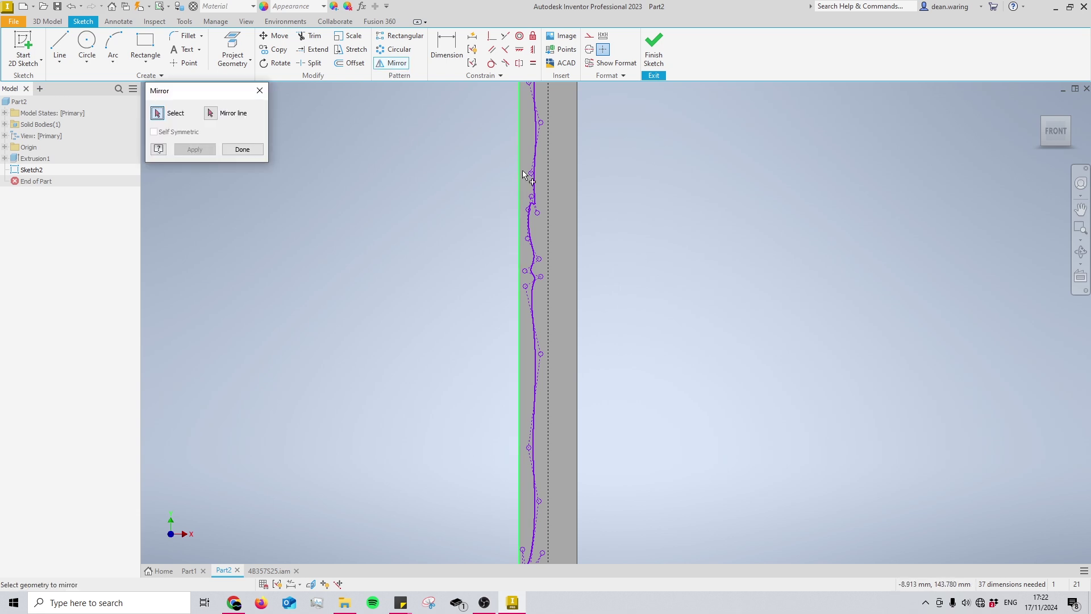
{"action": "left_click", "coordinate": [535, 163]}
{"action": "right_click", "coordinate": [460, 170]}
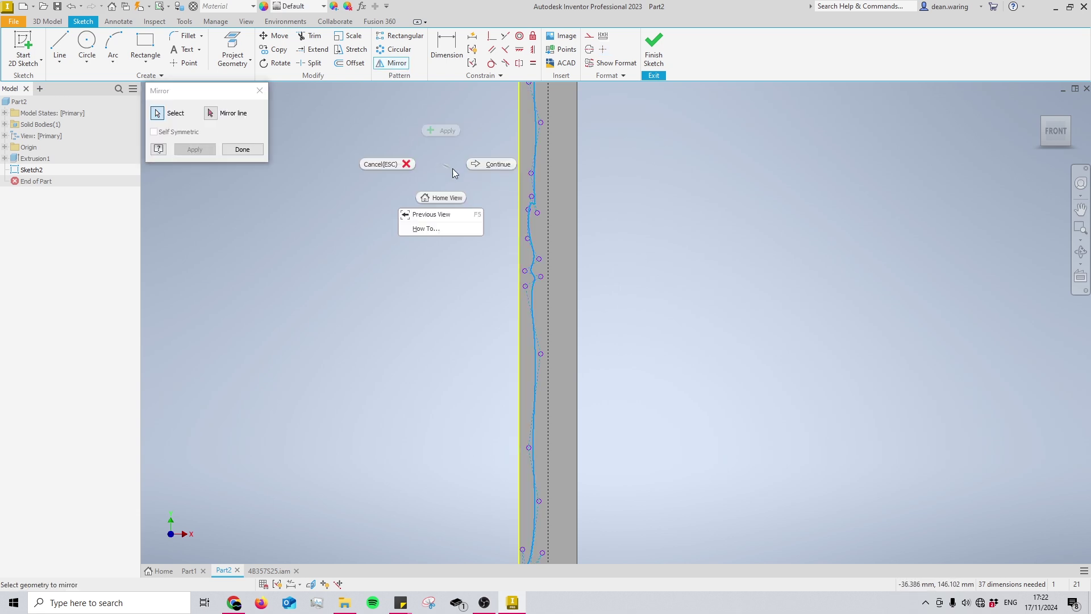
{"action": "left_click", "coordinate": [496, 163]}
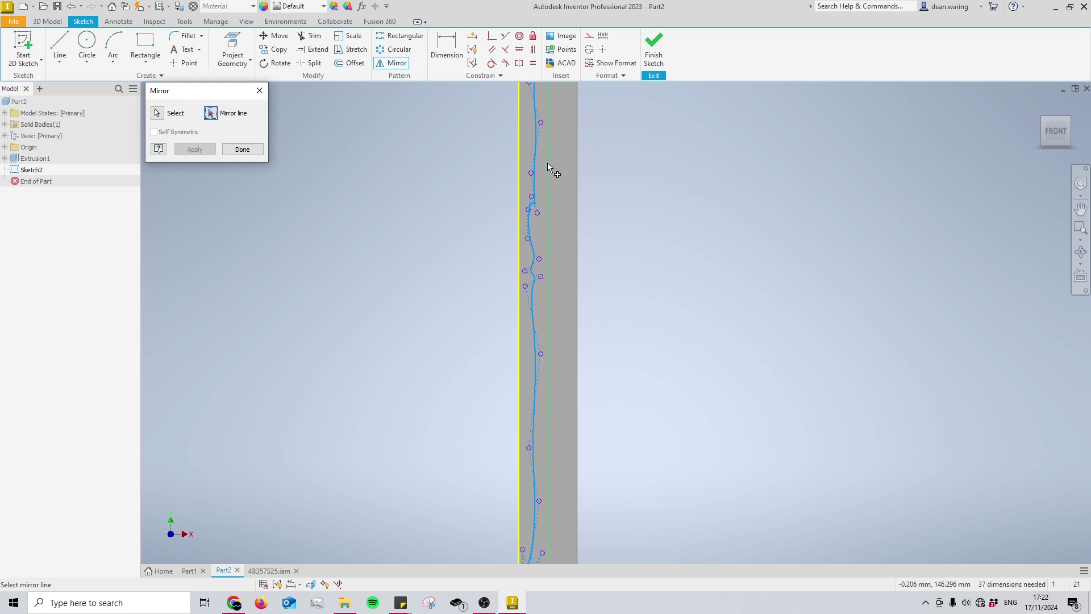
{"action": "left_click", "coordinate": [547, 162]}
{"action": "right_click", "coordinate": [593, 168]}
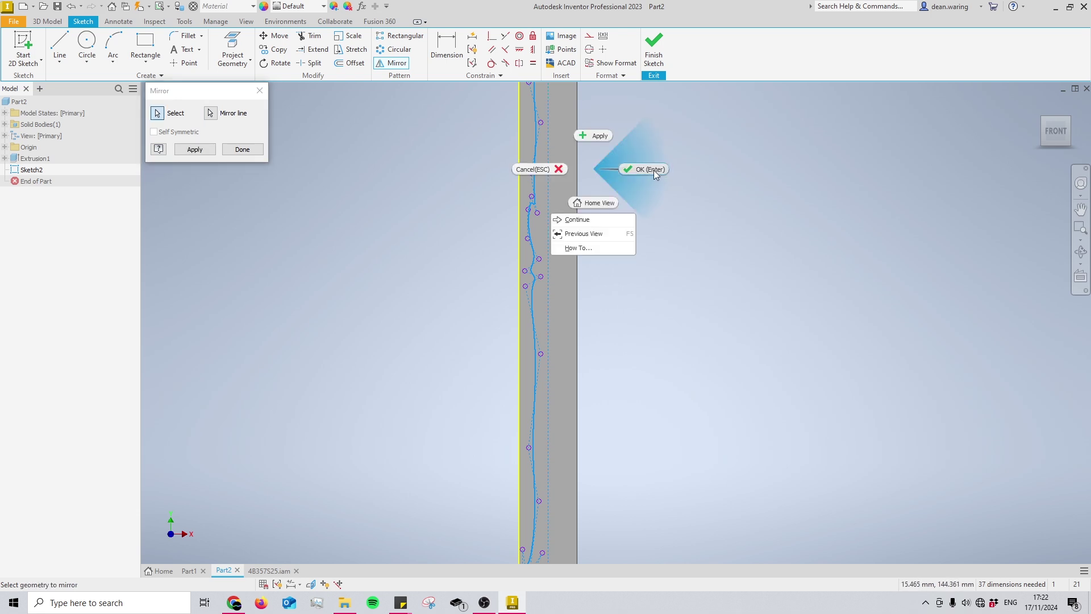
{"action": "left_click", "coordinate": [653, 170]}
{"action": "scroll", "coordinate": [584, 226], "scroll_direction": "up", "scroll_amount": 2}
{"action": "middle_click_drag", "start_coordinate": [570, 211], "coordinate": [607, 248]}
{"action": "scroll", "coordinate": [608, 248], "scroll_direction": "down", "scroll_amount": 4}
{"action": "middle_click_drag", "start_coordinate": [652, 320], "coordinate": [649, 267]}
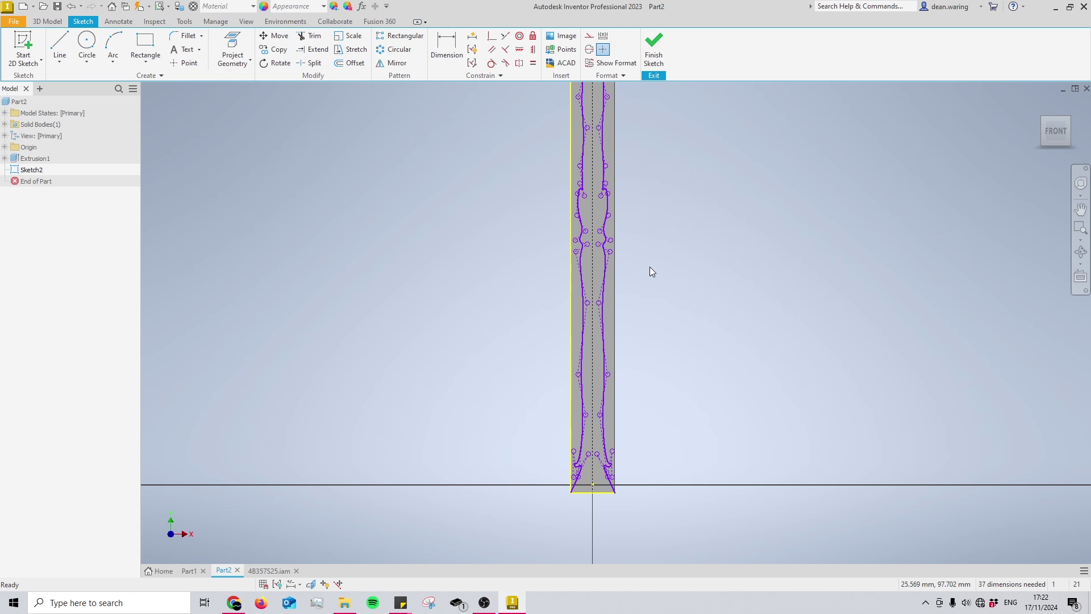
Step: Switch to the 4B357525.iam conveyor assembly and orbit it to a tilted 3D view
{"action": "left_click", "coordinate": [275, 572]}
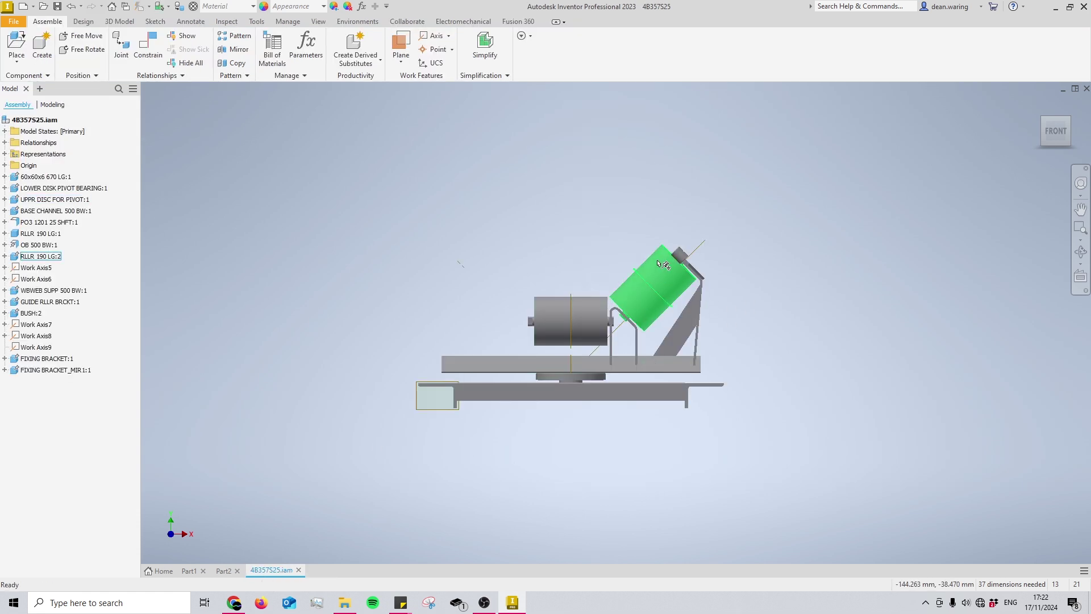
{"action": "middle_click_drag", "start_coordinate": [638, 230], "coordinate": [659, 246]}
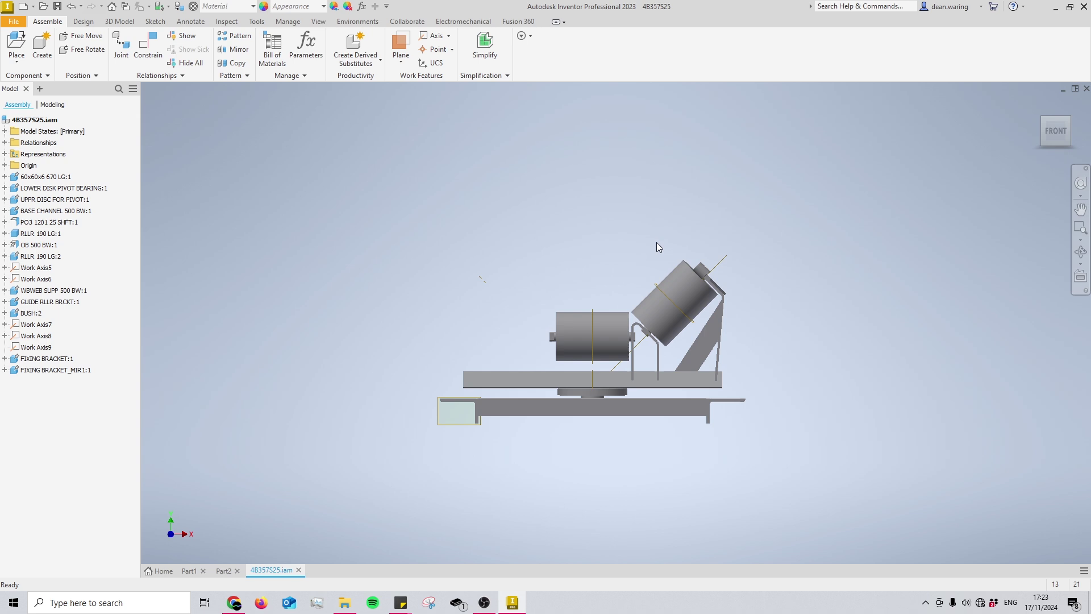
{"action": "middle_click_drag", "start_coordinate": [656, 242], "coordinate": [658, 340], "text": "shift"}
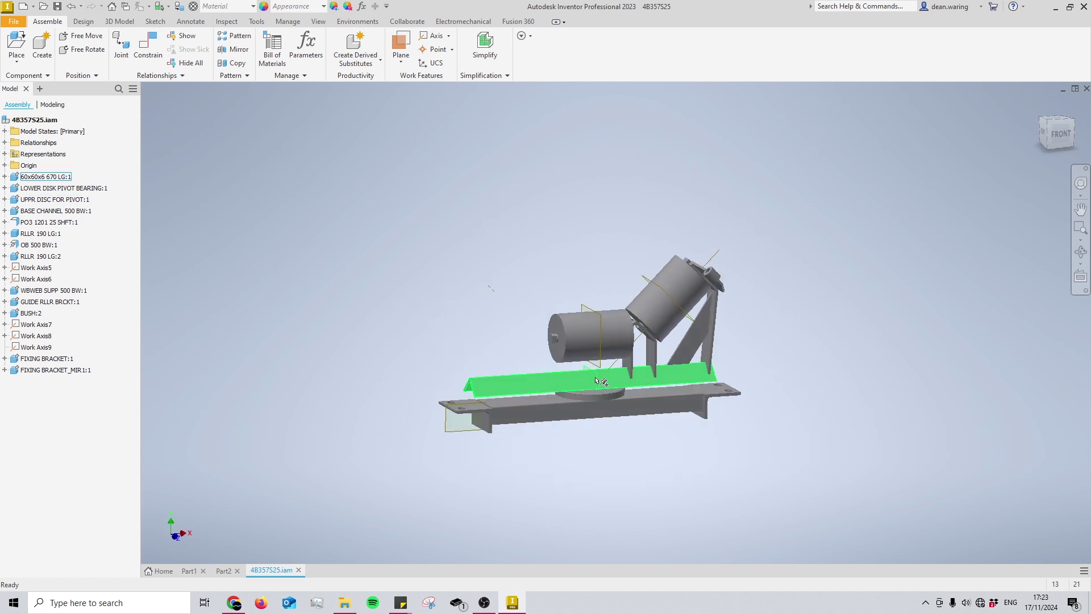
{"action": "scroll", "coordinate": [559, 347], "scroll_direction": "down", "scroll_amount": 5}
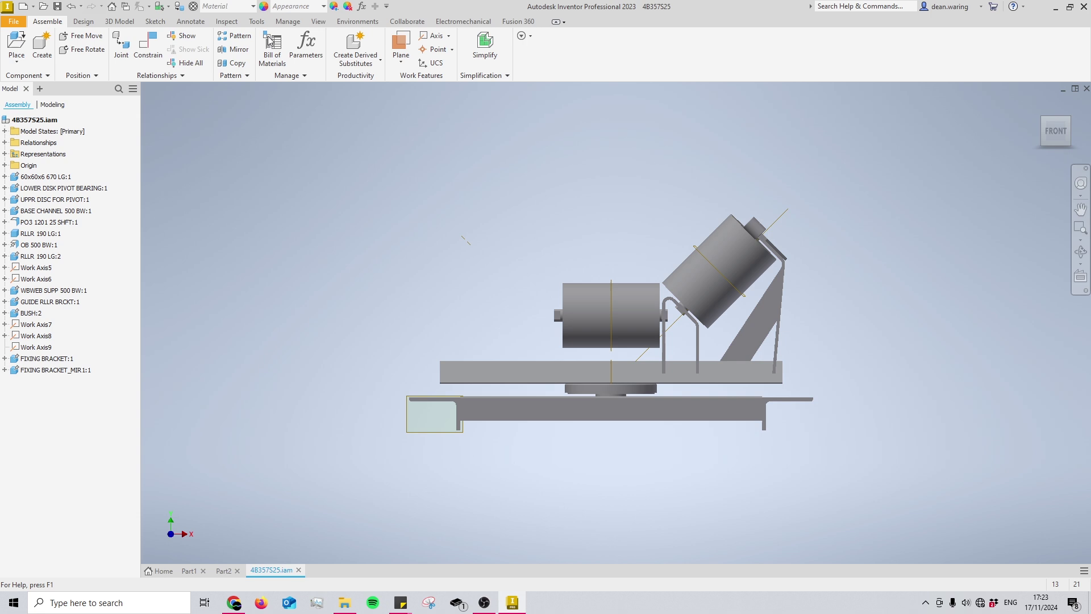
Step: Select the angled roller, shaft, web support, OB bracket, guide roller bracket and bush for mirroring
{"action": "left_click", "coordinate": [236, 51]}
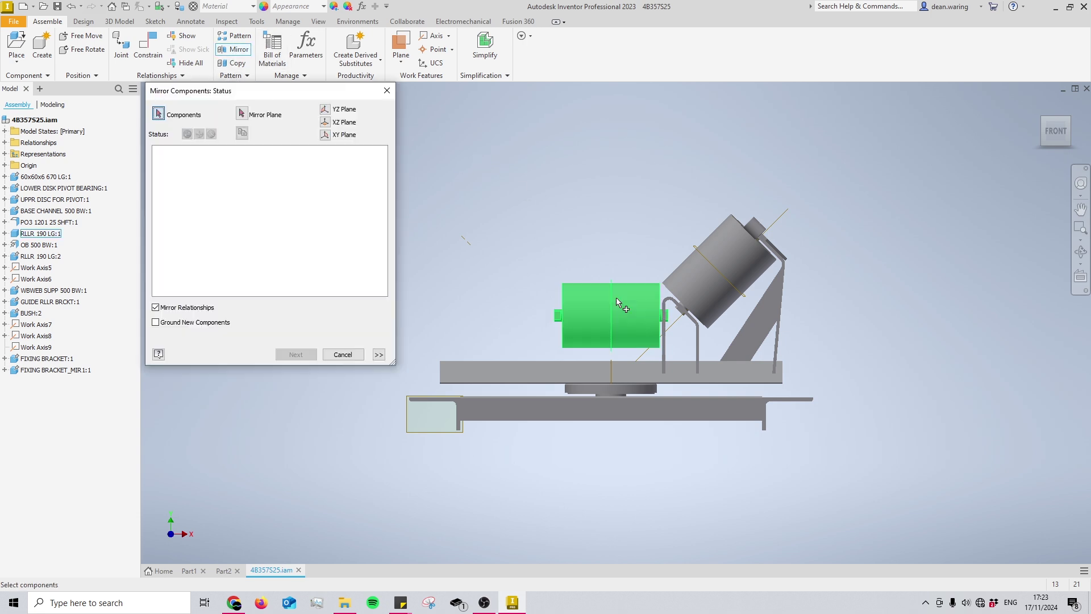
{"action": "middle_click_drag", "start_coordinate": [625, 297], "coordinate": [625, 317]}
{"action": "left_click", "coordinate": [697, 362]}
{"action": "left_click", "coordinate": [717, 327]}
{"action": "left_click", "coordinate": [765, 342]}
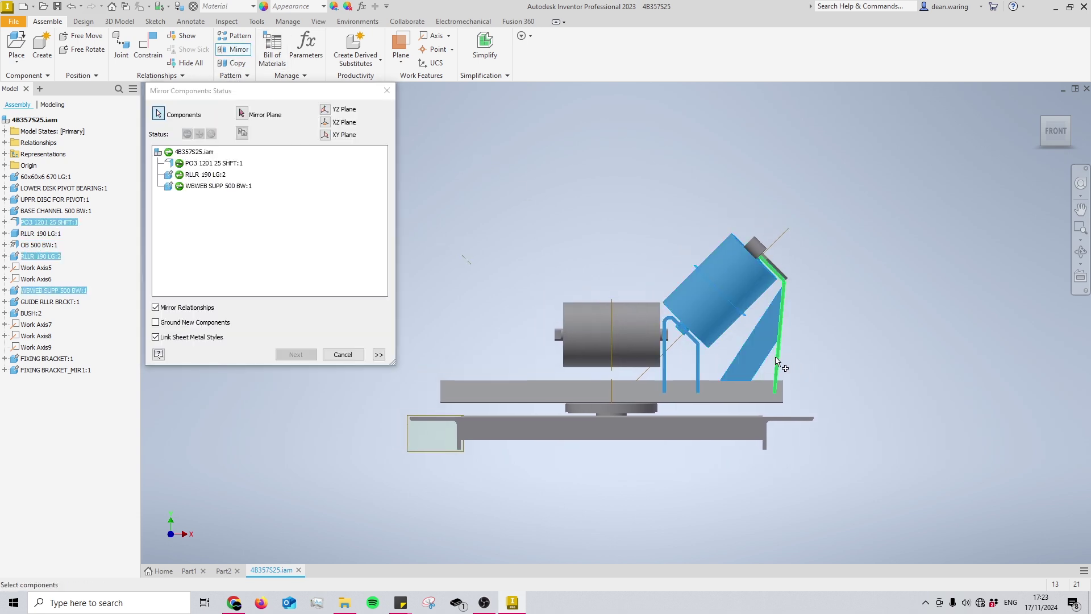
{"action": "left_click", "coordinate": [778, 361]}
{"action": "key", "text": "F4"}
{"action": "middle_click_drag", "start_coordinate": [789, 296], "coordinate": [721, 333], "text": "shift"}
{"action": "left_click", "coordinate": [787, 250]}
{"action": "left_click", "coordinate": [749, 265]}
Step: Use the YZ plane as mirror plane and accept the mirrored file names
{"action": "right_click", "coordinate": [657, 207]}
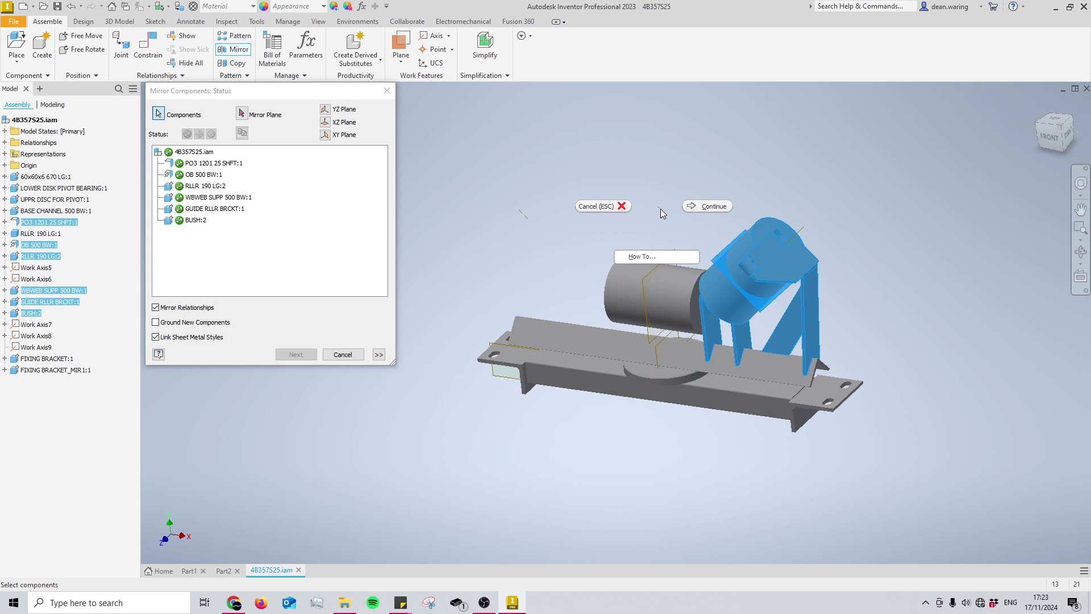
{"action": "left_click", "coordinate": [692, 204]}
{"action": "left_click", "coordinate": [674, 353]}
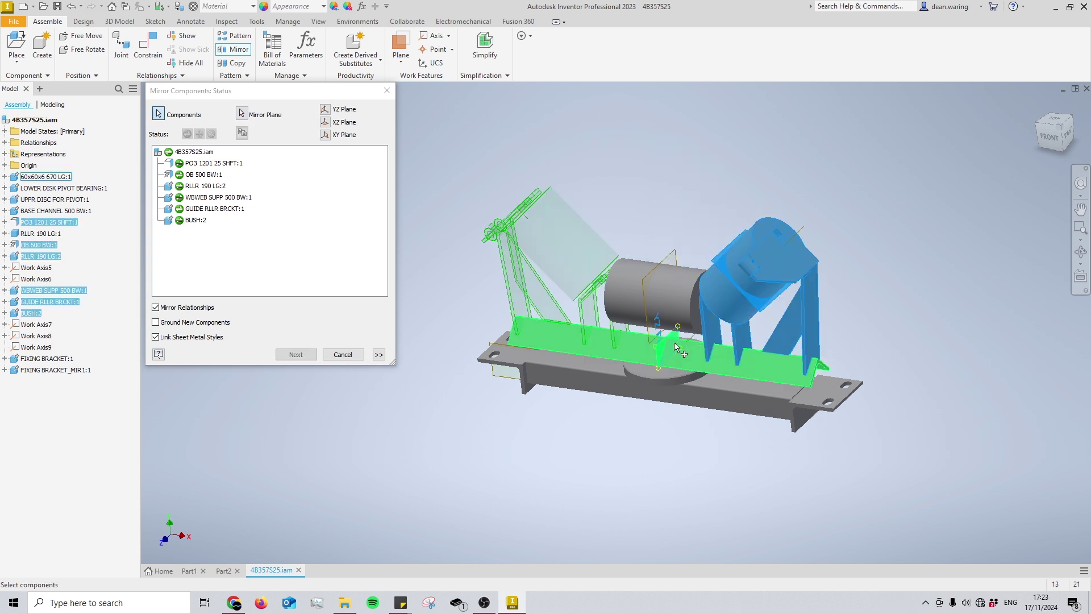
{"action": "right_click", "coordinate": [668, 188]}
{"action": "left_click", "coordinate": [700, 182]}
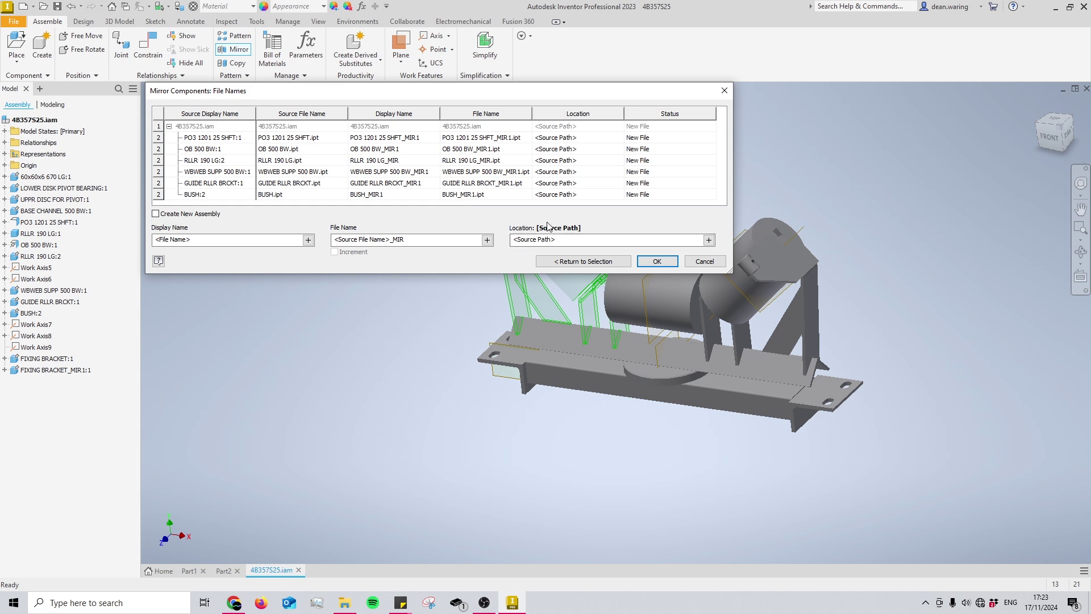
{"action": "left_click", "coordinate": [656, 260]}
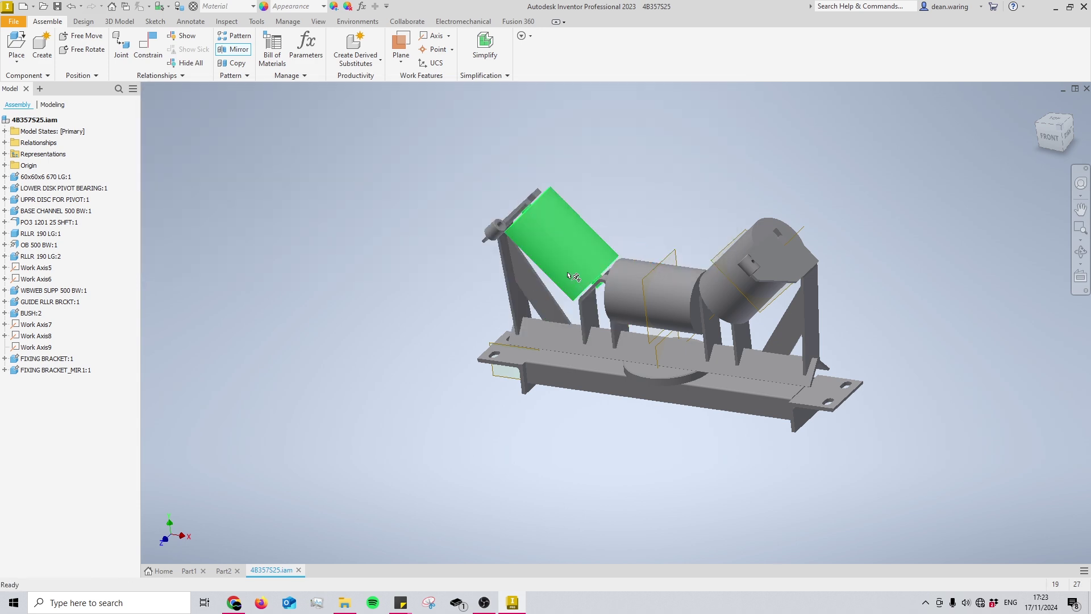
{"action": "left_click", "coordinate": [344, 602]}
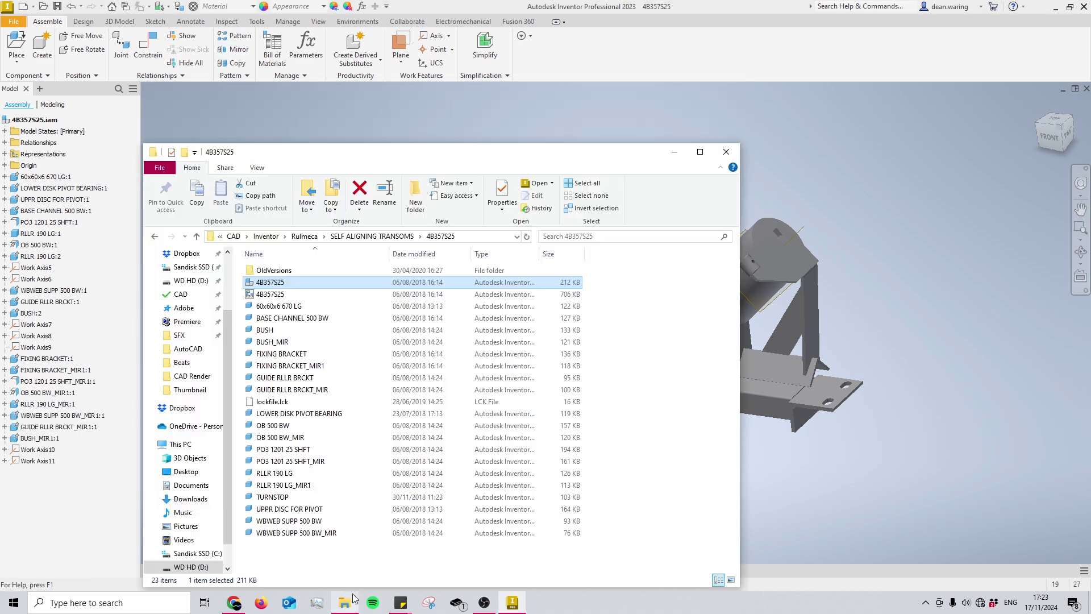
{"action": "left_click", "coordinate": [334, 367]}
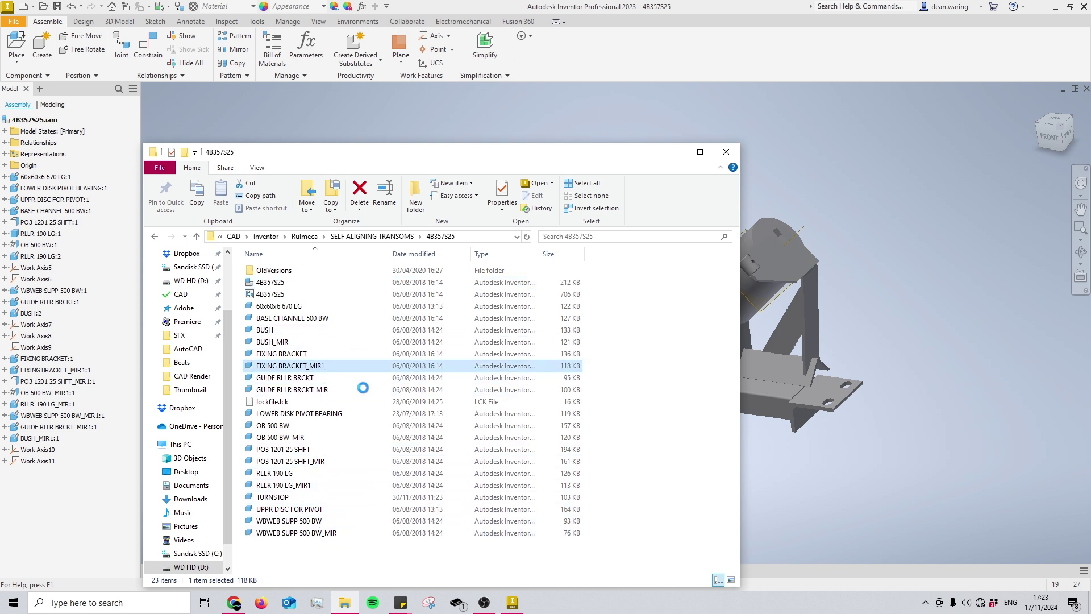
{"action": "left_click", "coordinate": [301, 438], "text": "ctrl"}
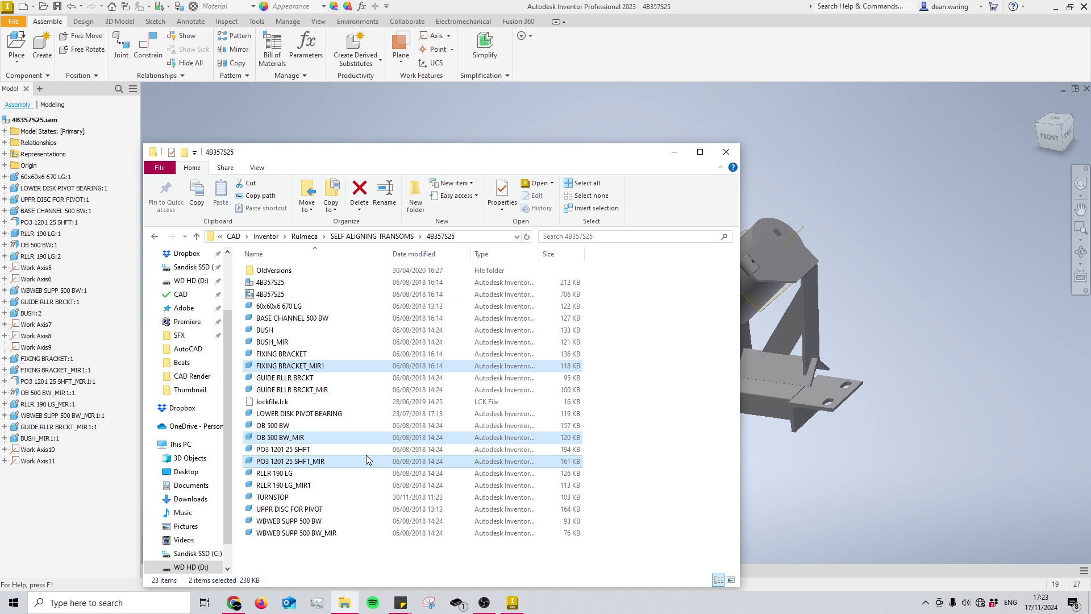
{"action": "left_click", "coordinate": [320, 487], "text": "ctrl"}
{"action": "left_click", "coordinate": [640, 366]}
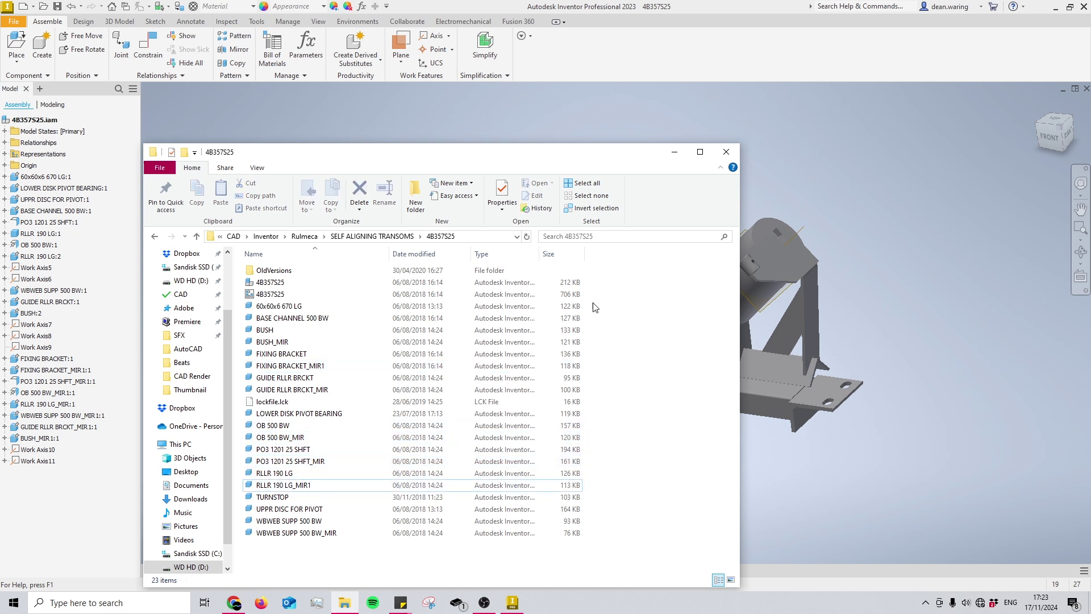
{"action": "left_click", "coordinate": [676, 153]}
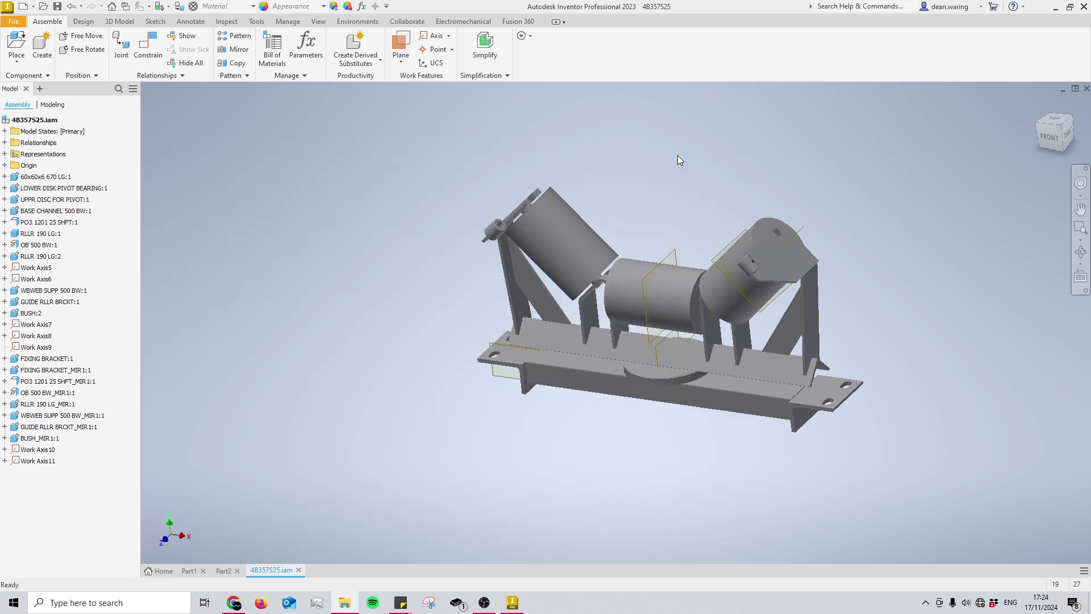
Step: Turn the conveyor assembly to the FRONT view with the ViewCube
{"action": "left_click", "coordinate": [1048, 145]}
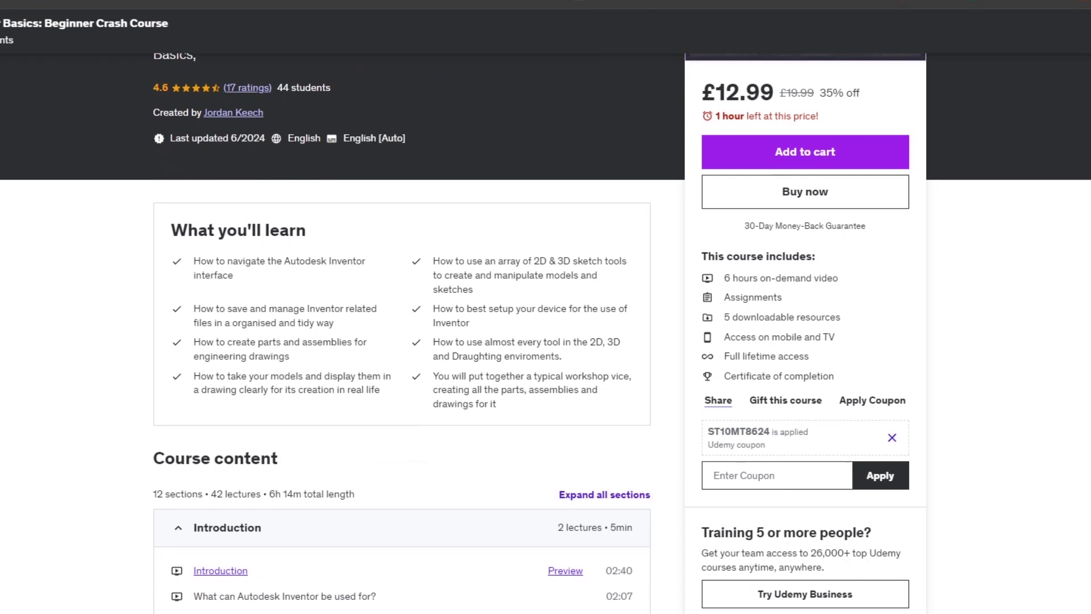
Step: Scroll the course content down to the Four Stroke Engine Practice Project section
{"action": "scroll", "coordinate": [402, 340], "scroll_direction": "down", "scroll_amount": 8}
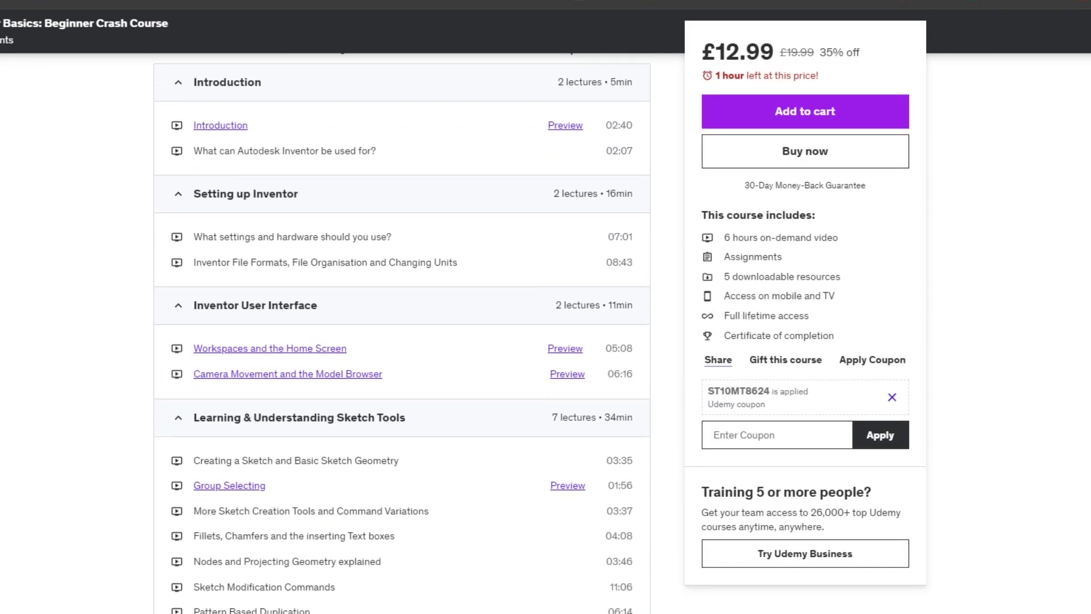
{"action": "scroll", "coordinate": [401, 341], "scroll_direction": "down", "scroll_amount": 8}
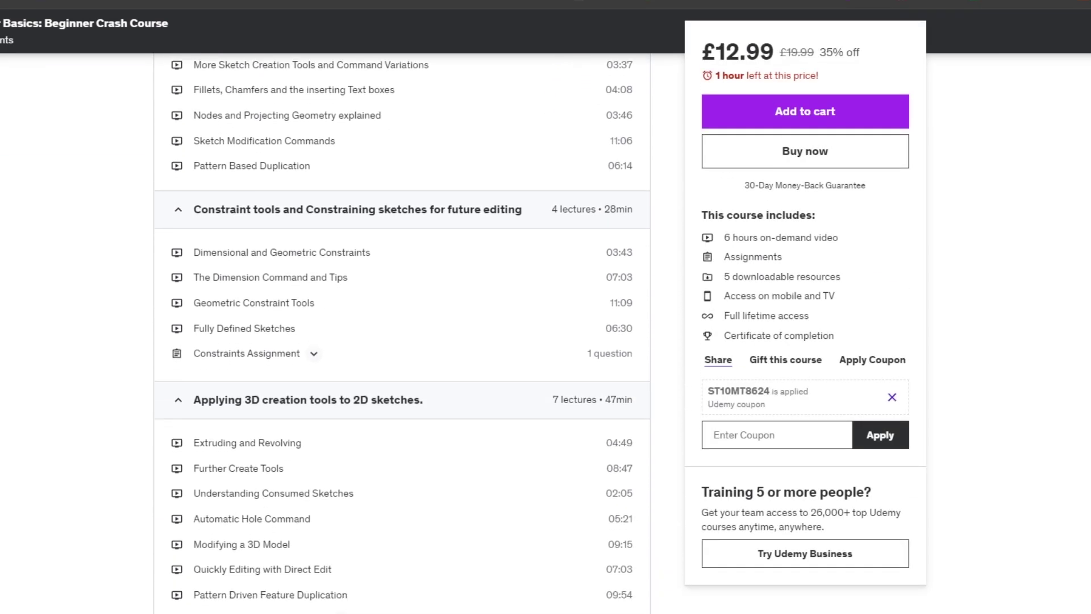
{"action": "scroll", "coordinate": [401, 341], "scroll_direction": "down", "scroll_amount": 8}
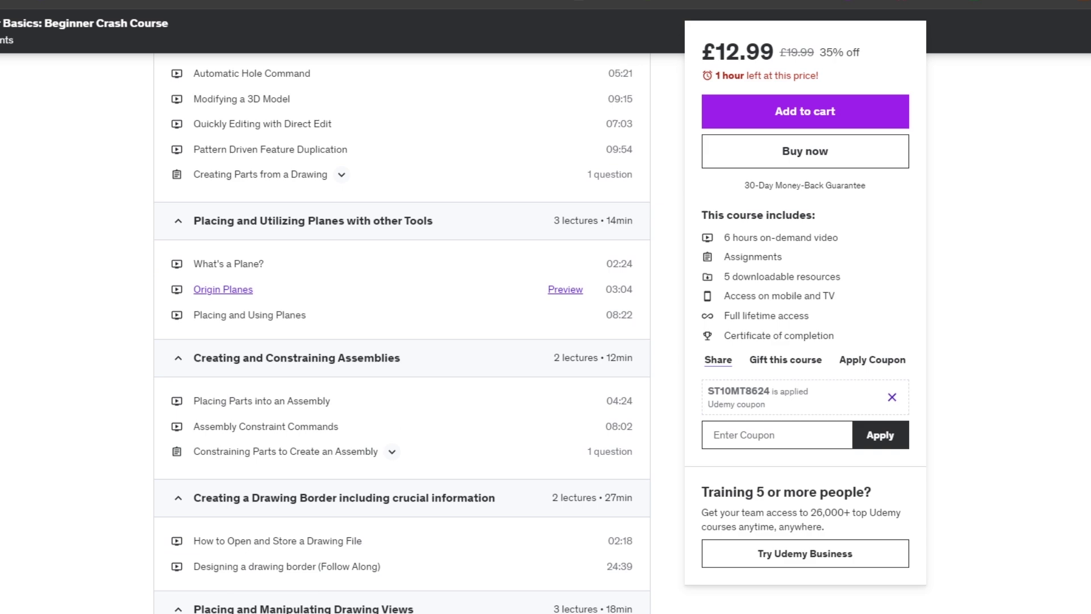
{"action": "scroll", "coordinate": [402, 340], "scroll_direction": "down", "scroll_amount": 4}
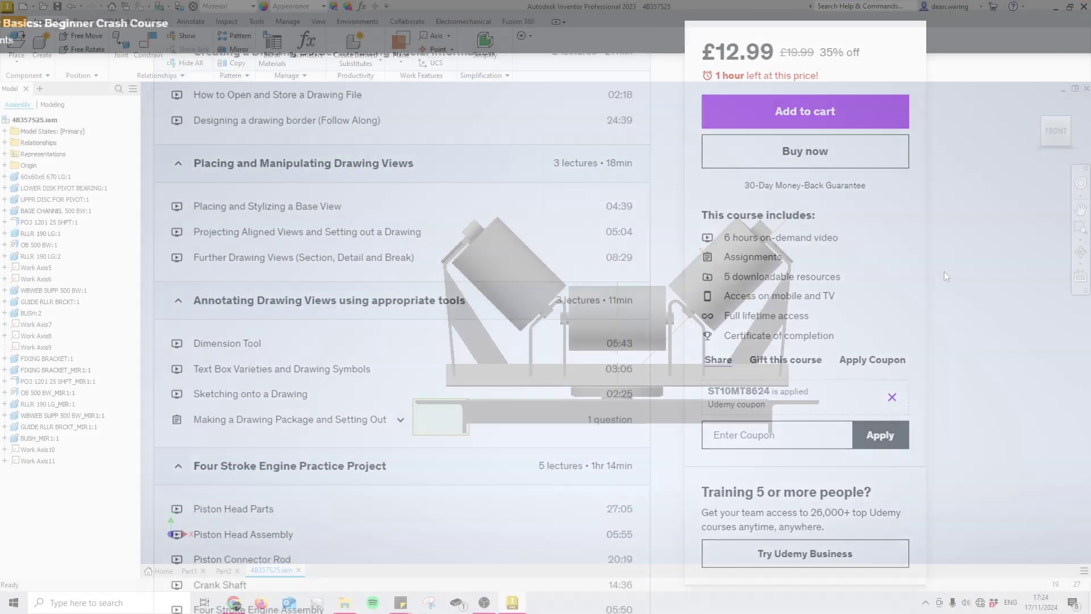